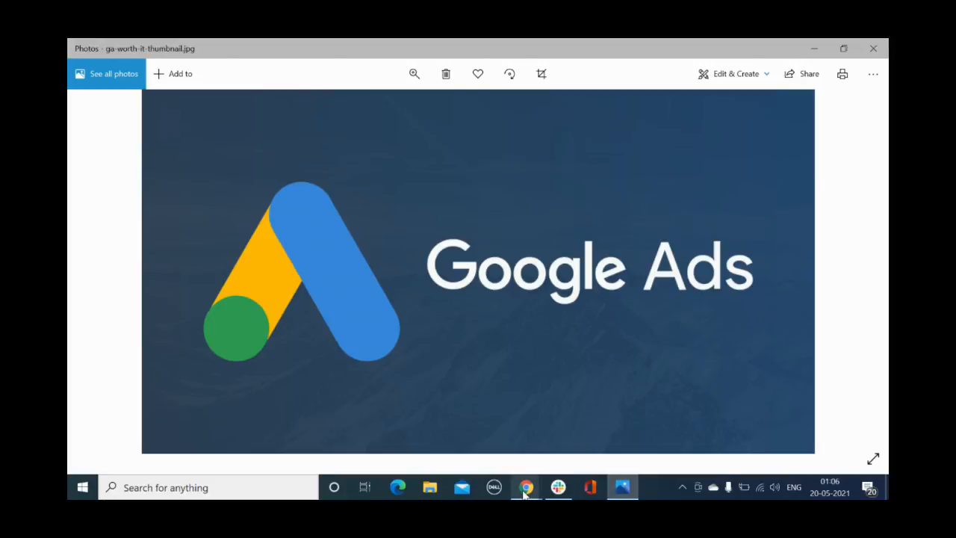
Switch to Chrome, open the Google Ads site from the "google ads account" search results, and start the sign-up
{"action": "mouse_move", "coordinate": [526, 487]}
{"action": "left_click", "coordinate": [566, 435]}
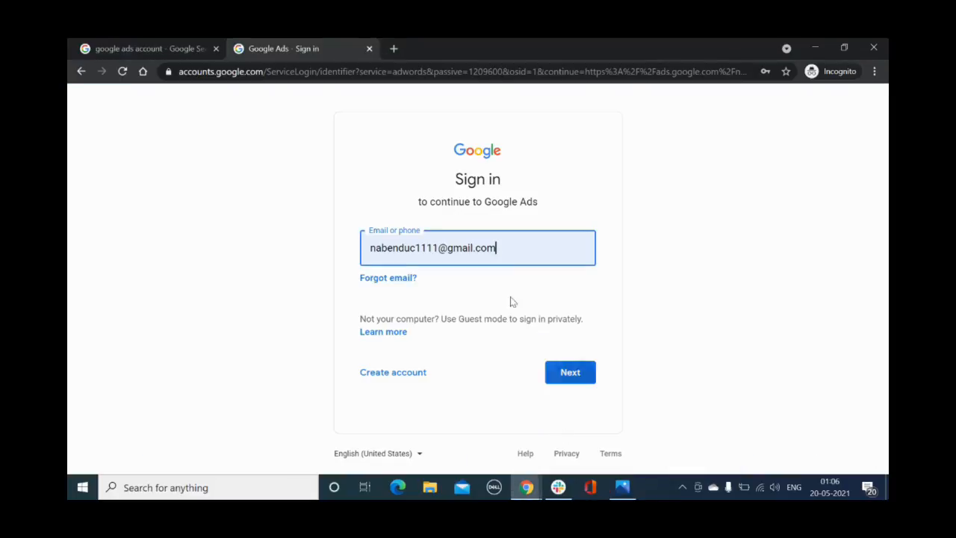
{"action": "left_click", "coordinate": [171, 47]}
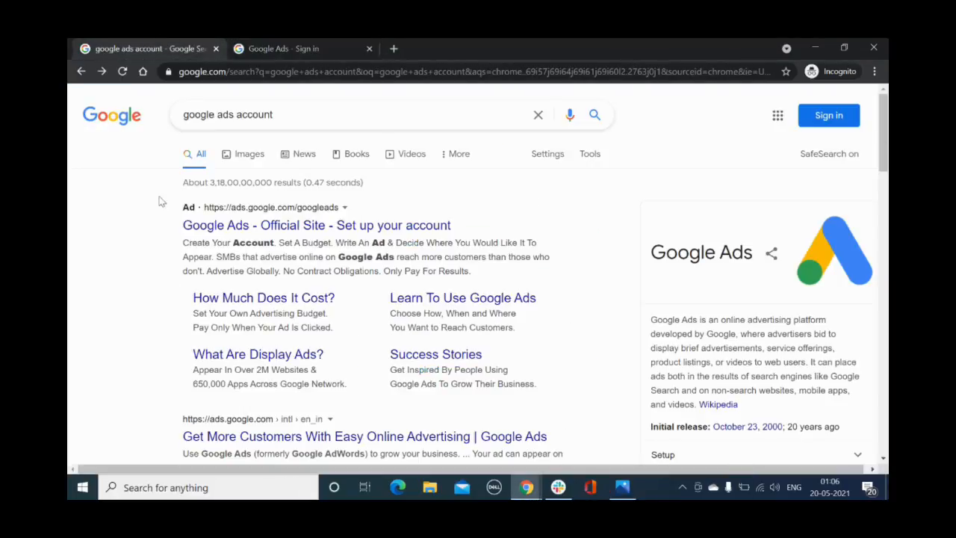
{"action": "scroll", "coordinate": [107, 312], "scroll_direction": "down", "scroll_amount": 3}
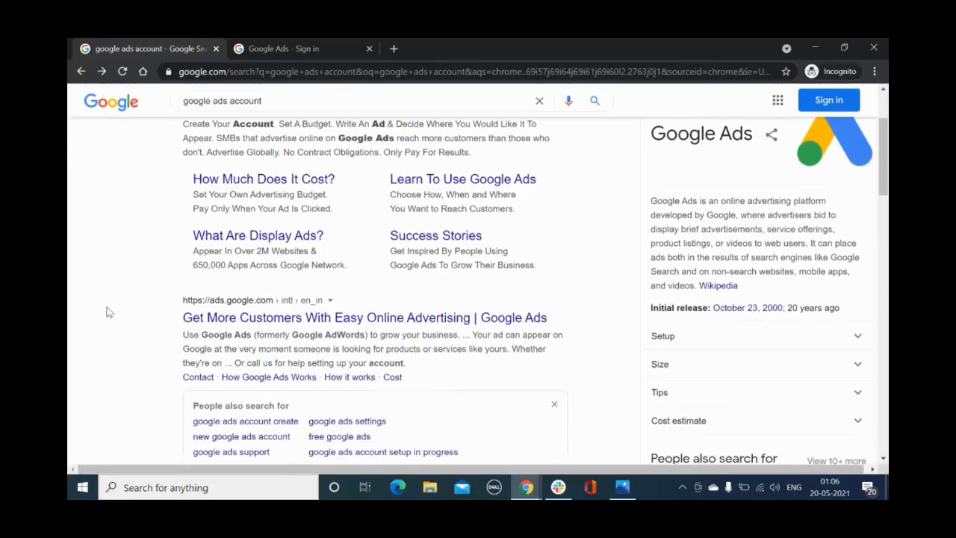
{"action": "scroll", "coordinate": [107, 311], "scroll_direction": "down", "scroll_amount": 2}
{"action": "scroll", "coordinate": [106, 311], "scroll_direction": "up", "scroll_amount": 2}
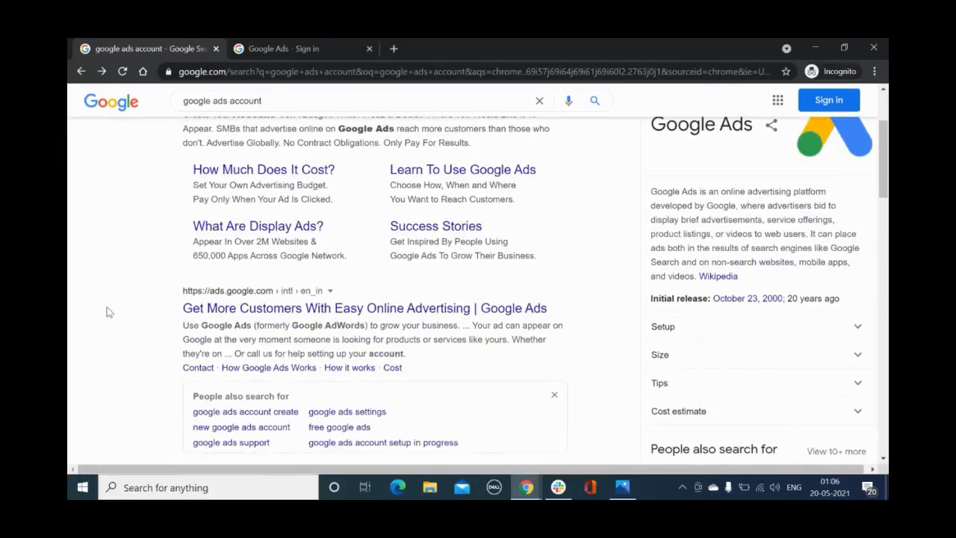
{"action": "left_click", "coordinate": [263, 309]}
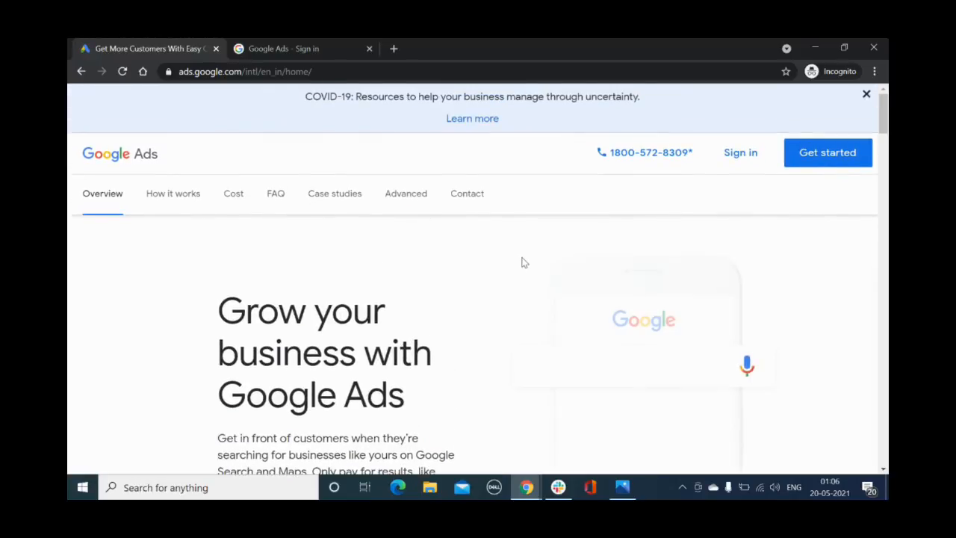
{"action": "left_click", "coordinate": [828, 156]}
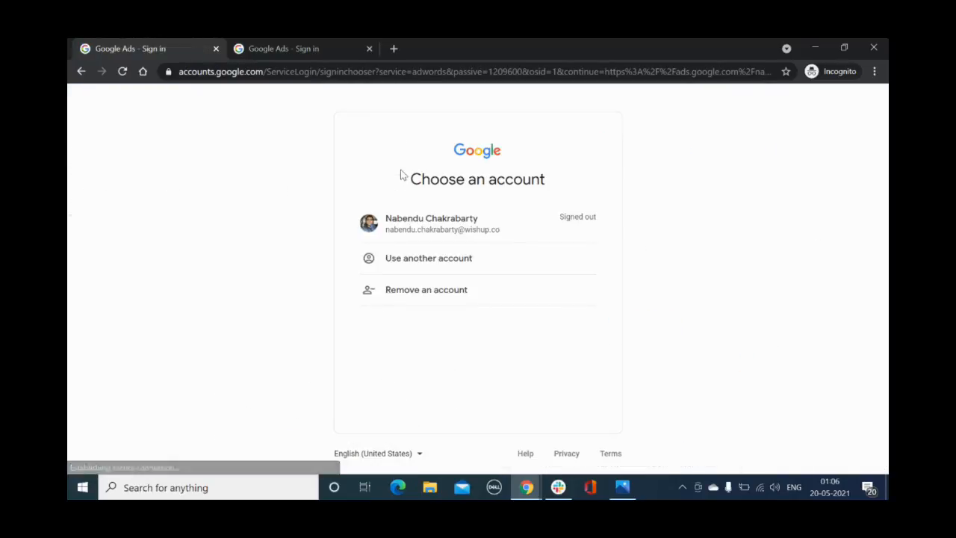
Sign in to Google Ads with another account using the saved e-mail and account password, and close the spare sign-in page
{"action": "left_click", "coordinate": [429, 262]}
{"action": "left_click", "coordinate": [421, 250]}
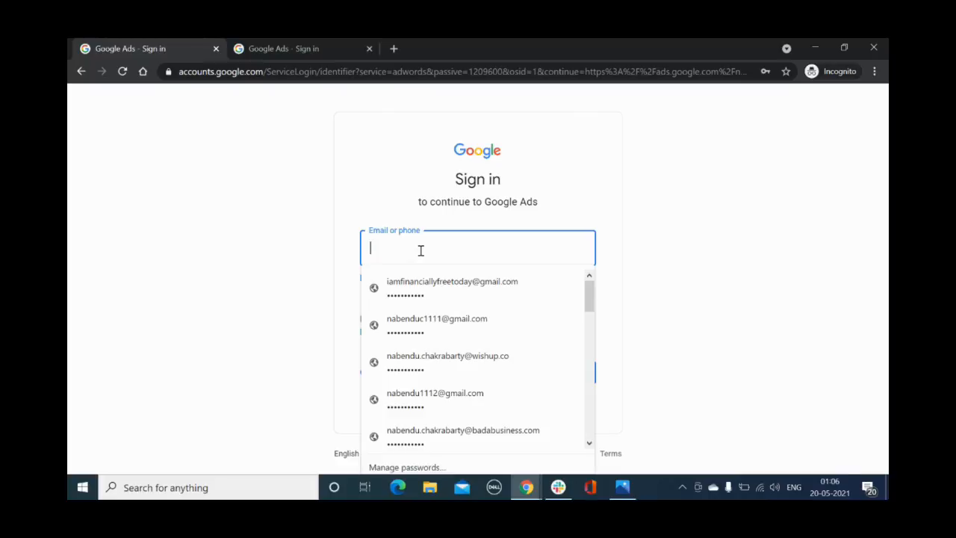
{"action": "left_click", "coordinate": [429, 320]}
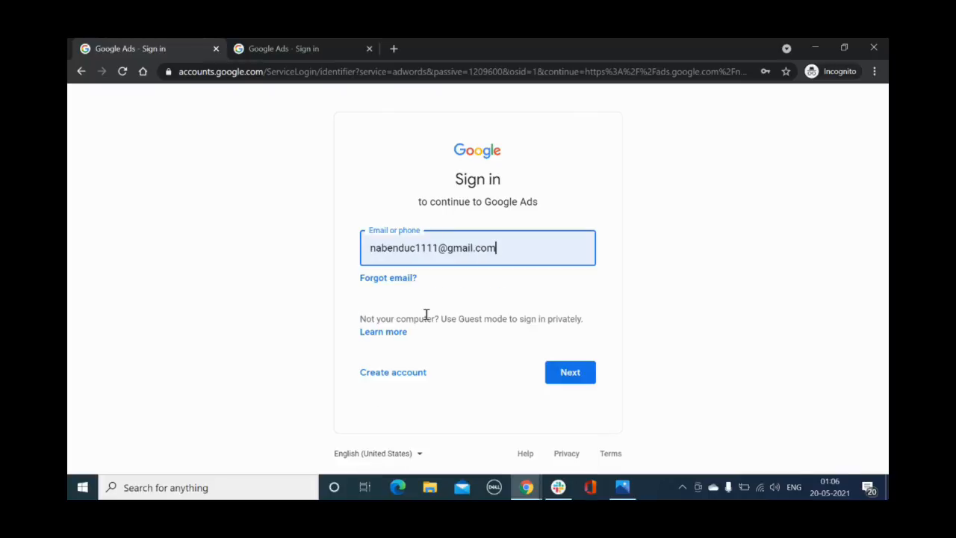
{"action": "left_click", "coordinate": [568, 373]}
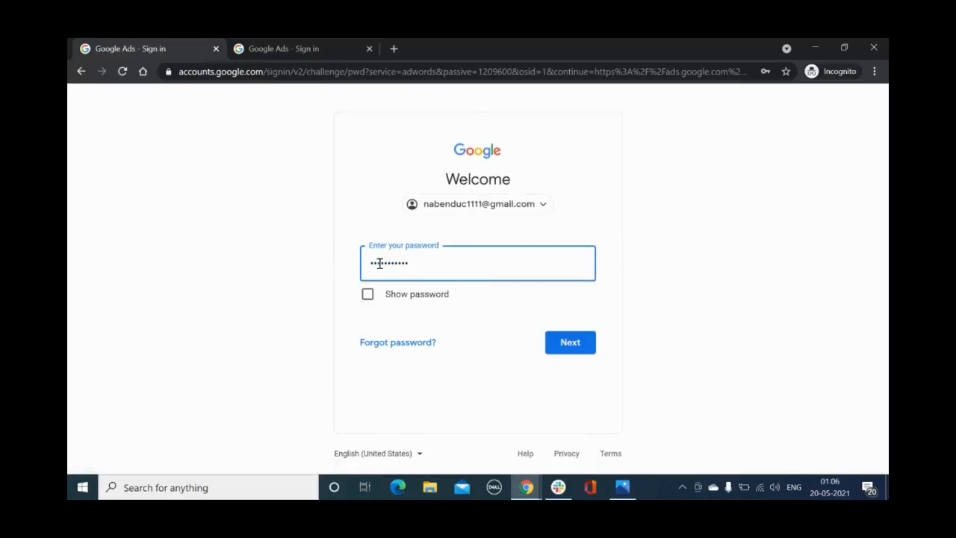
{"action": "left_click", "coordinate": [570, 343]}
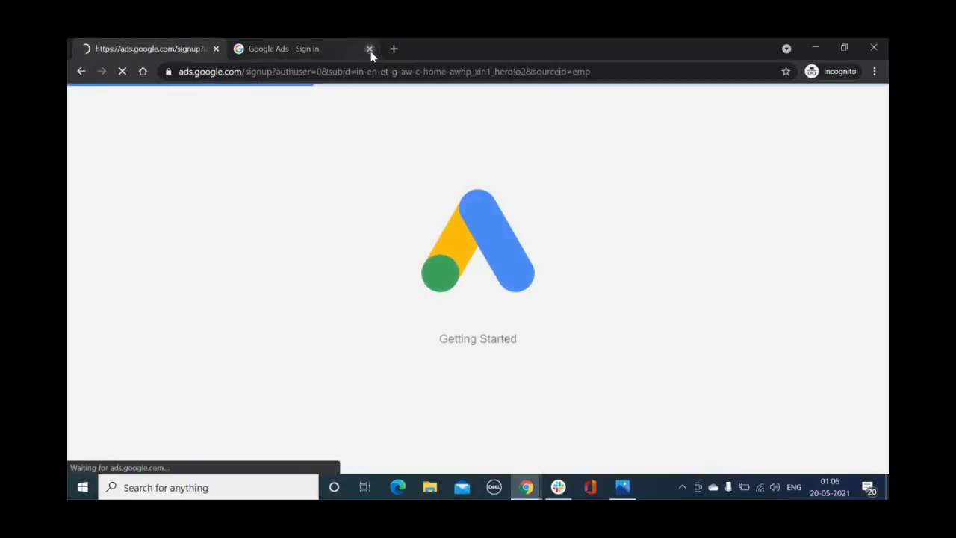
{"action": "left_click", "coordinate": [369, 47]}
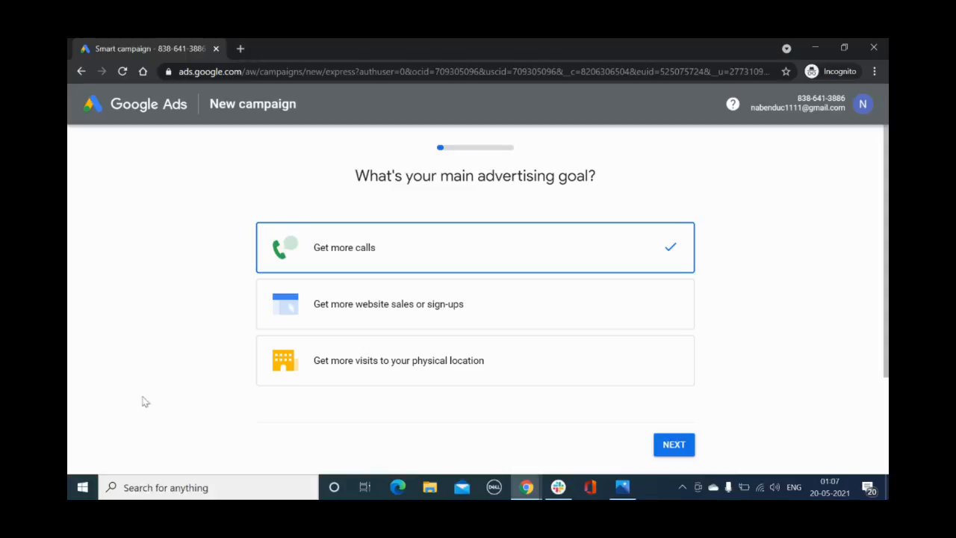
Set the advertising goal to "Get more website sales or sign-ups" and answer that customers are mostly served online
{"action": "left_click", "coordinate": [400, 309]}
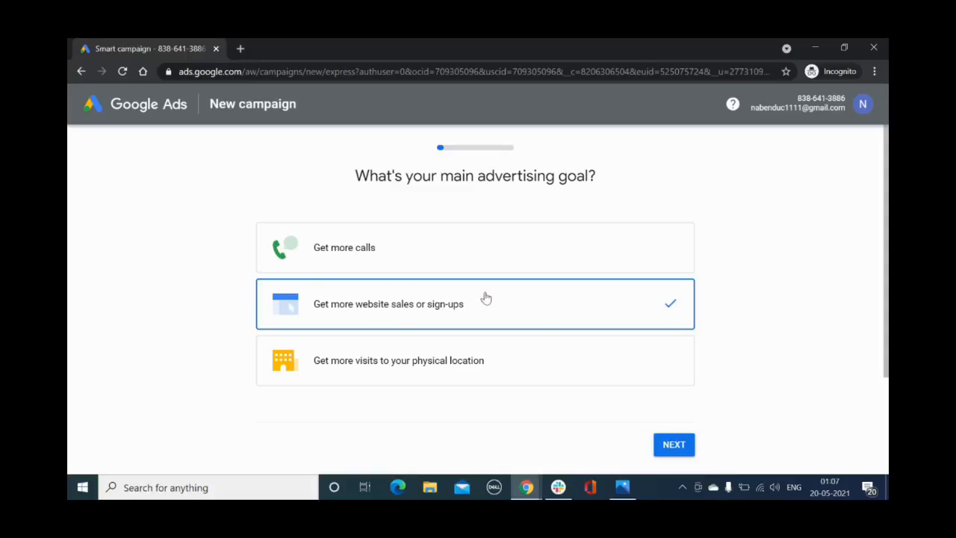
{"action": "left_click", "coordinate": [672, 447]}
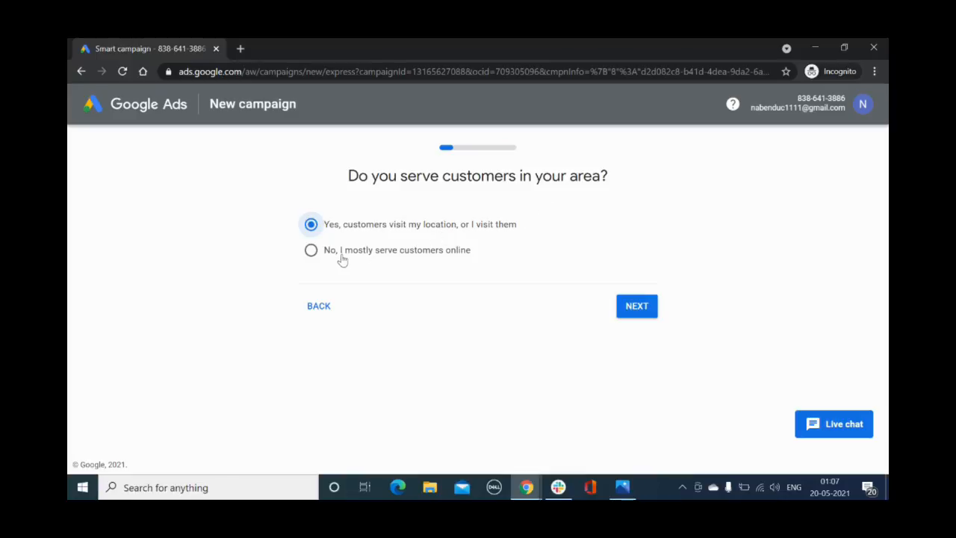
{"action": "left_click", "coordinate": [311, 251]}
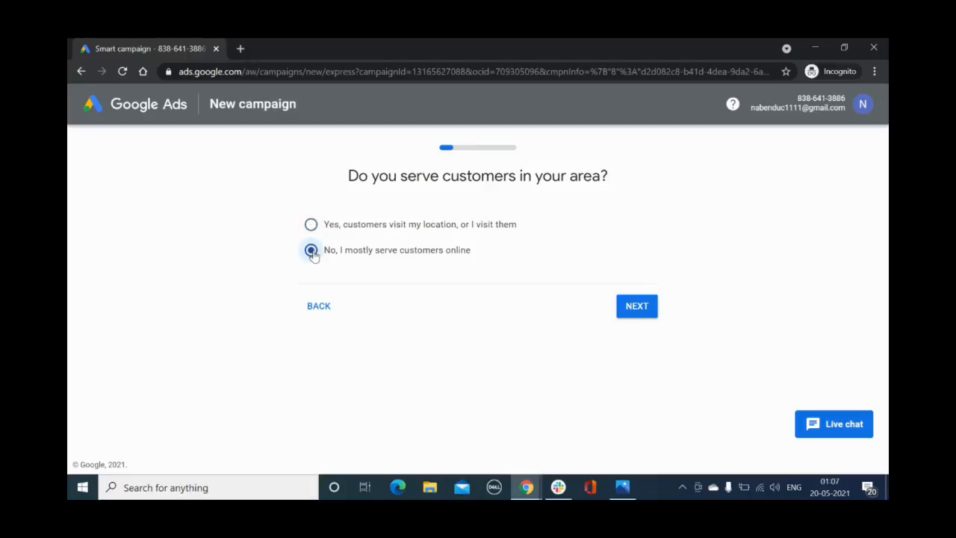
{"action": "left_click", "coordinate": [637, 306]}
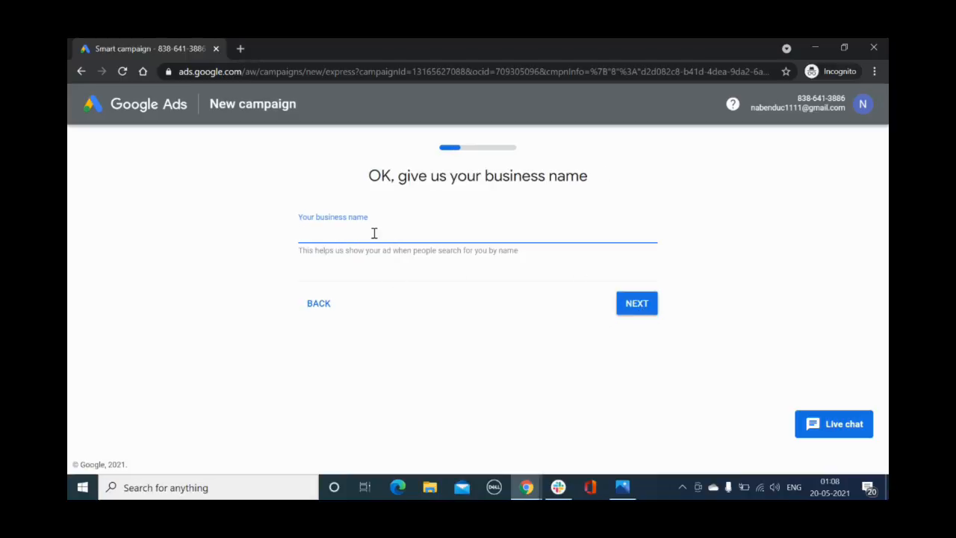
Enter "Creative Shoes" as the business name and continue
{"action": "type", "text": "w"}
{"action": "key", "text": "BackSpace"}
{"action": "type", "text": "Creative Shoes"}
{"action": "left_click", "coordinate": [631, 305]}
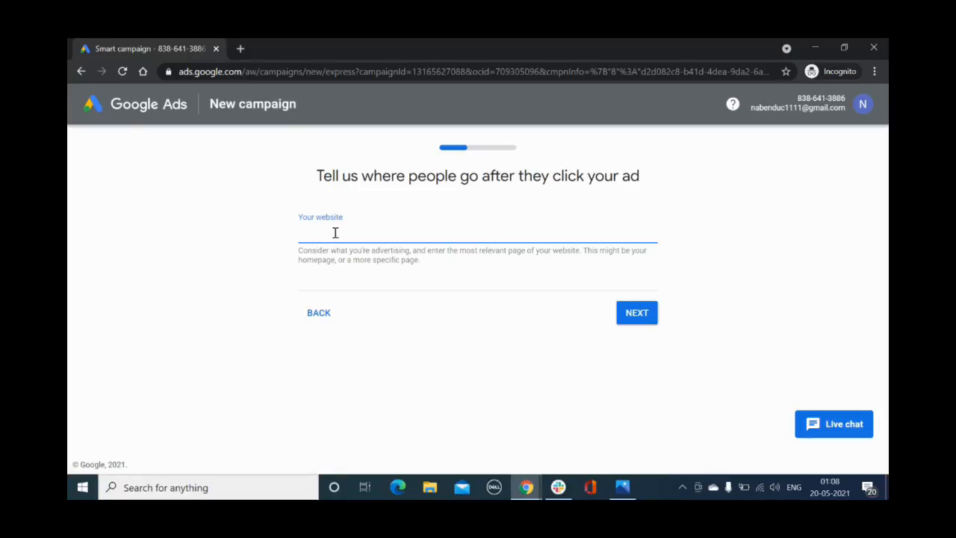
Enter wishup.co as the website people reach from the ad and continue
{"action": "type", "text": "wishup.co"}
{"action": "left_click", "coordinate": [637, 313]}
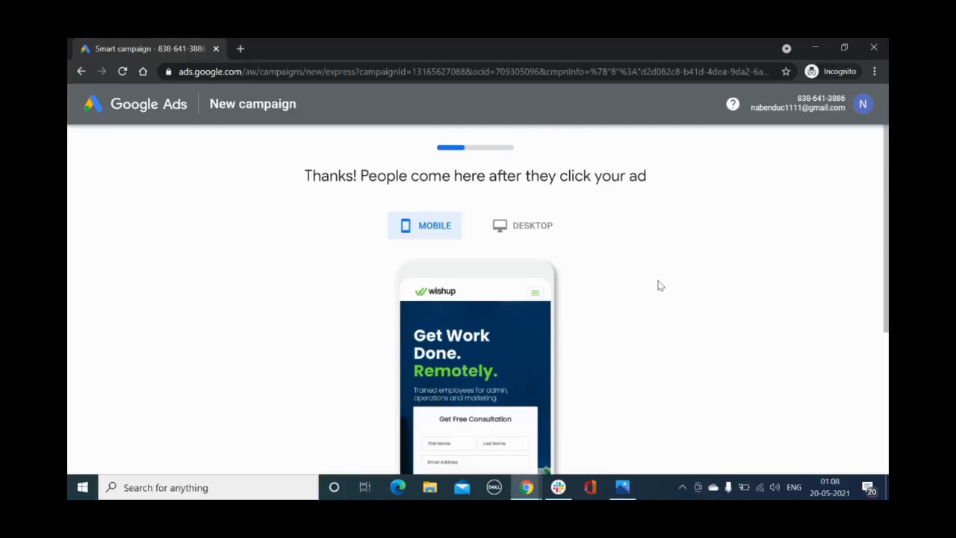
Check the landing page preview in both desktop and mobile views, and accept it to continue to the ad text
{"action": "scroll", "coordinate": [658, 284], "scroll_direction": "down", "scroll_amount": 3}
{"action": "scroll", "coordinate": [660, 285], "scroll_direction": "up", "scroll_amount": 1}
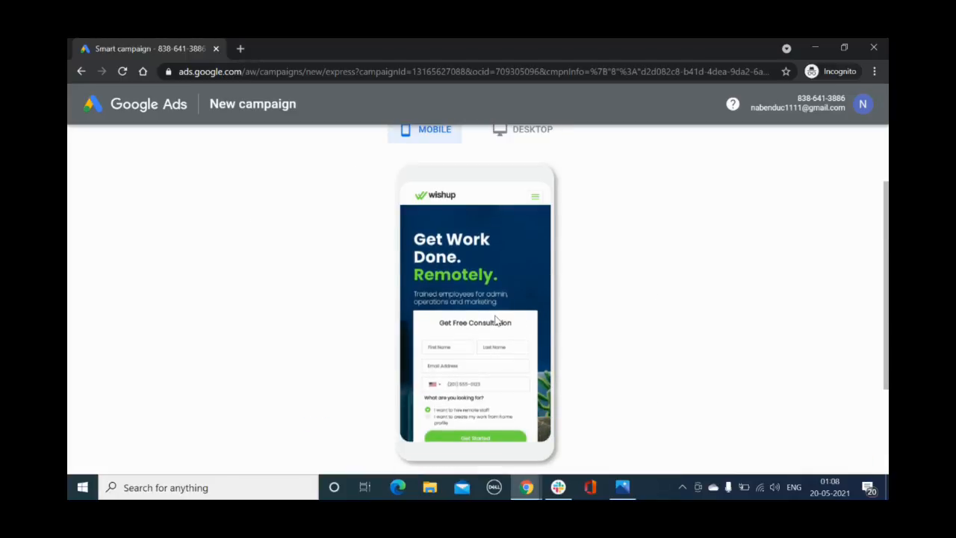
{"action": "scroll", "coordinate": [640, 316], "scroll_direction": "up", "scroll_amount": 1}
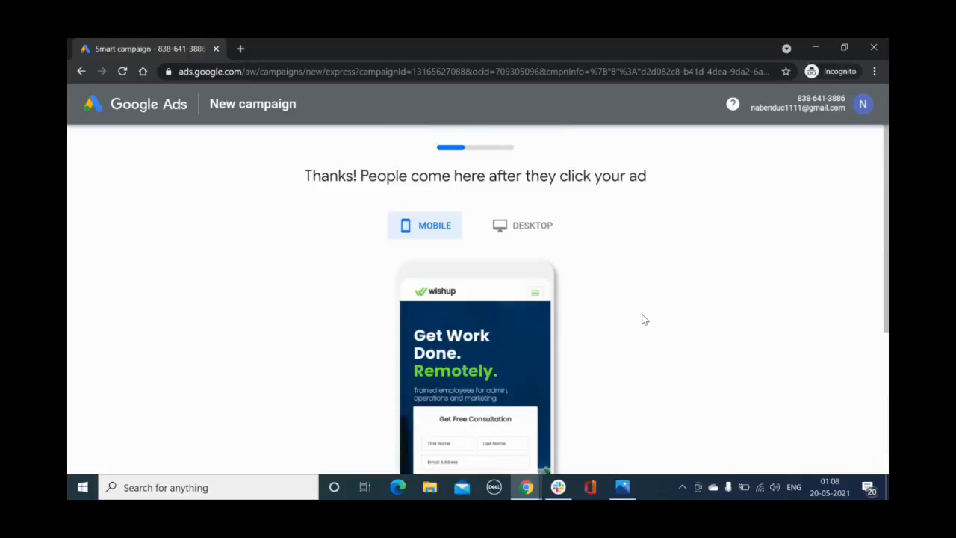
{"action": "left_click", "coordinate": [524, 228]}
{"action": "scroll", "coordinate": [675, 285], "scroll_direction": "down", "scroll_amount": 1}
{"action": "scroll", "coordinate": [673, 282], "scroll_direction": "down", "scroll_amount": 1}
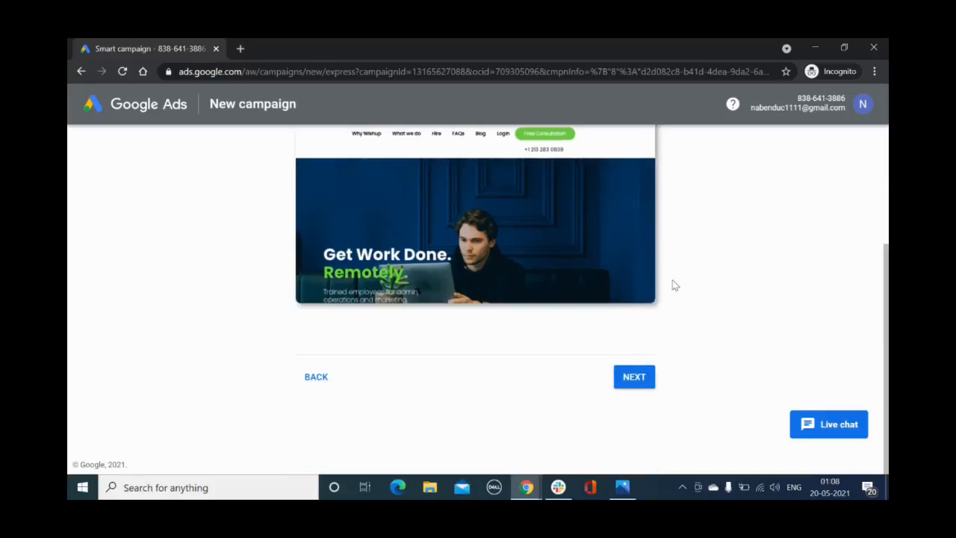
{"action": "scroll", "coordinate": [672, 282], "scroll_direction": "up", "scroll_amount": 3}
{"action": "left_click", "coordinate": [432, 227]}
{"action": "scroll", "coordinate": [733, 276], "scroll_direction": "down", "scroll_amount": 5}
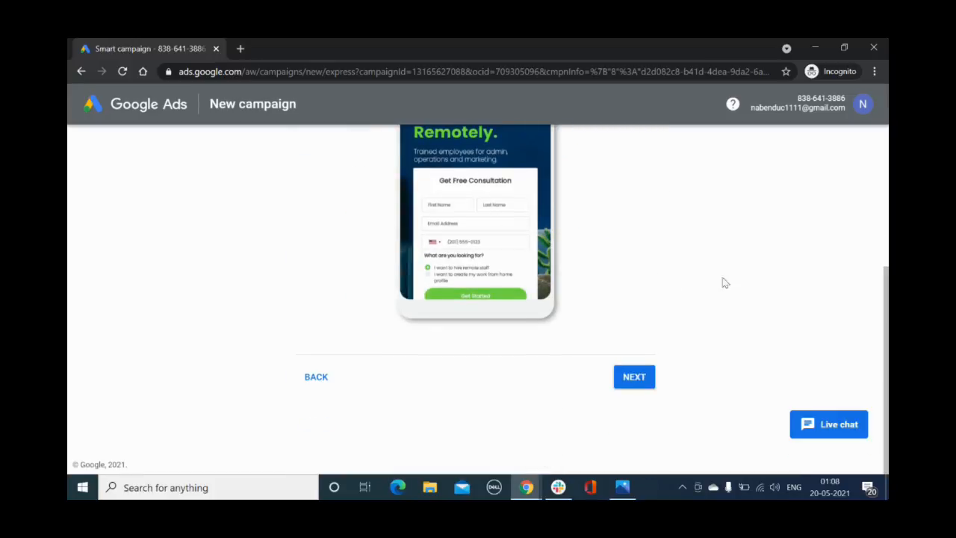
{"action": "left_click", "coordinate": [631, 378]}
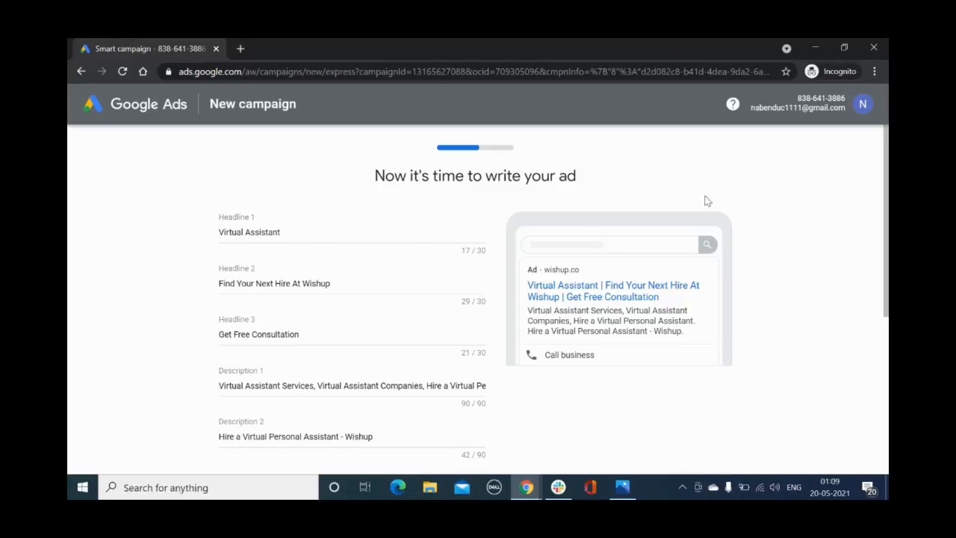
Try to continue with the suggested ad text and a placeholder phone number for the call button
{"action": "scroll", "coordinate": [773, 291], "scroll_direction": "down", "scroll_amount": 4}
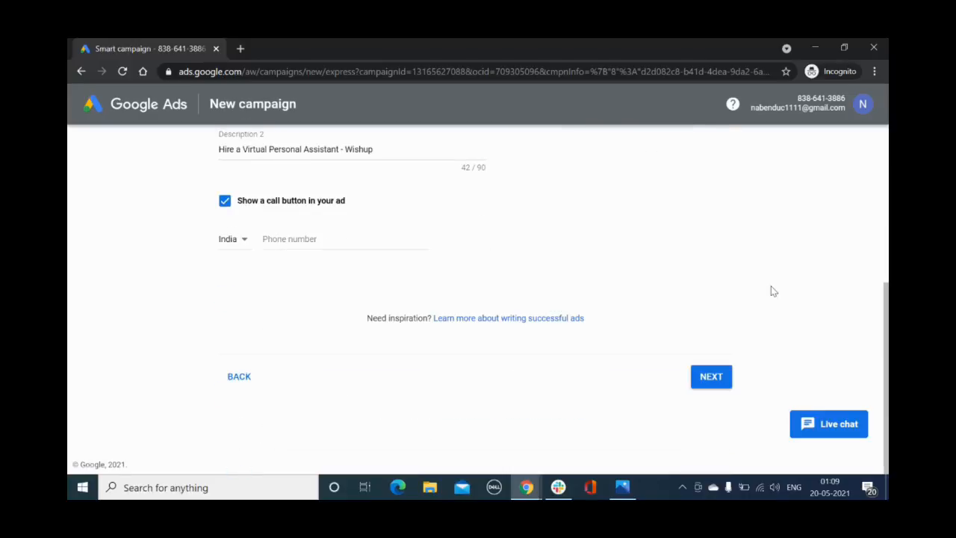
{"action": "left_click", "coordinate": [707, 379]}
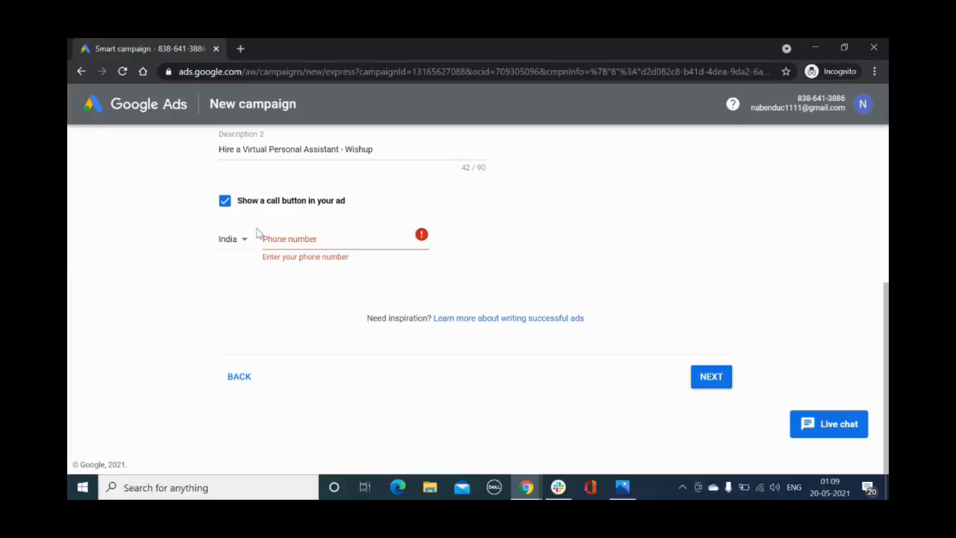
{"action": "left_click", "coordinate": [290, 241]}
{"action": "scroll", "coordinate": [292, 241], "scroll_direction": "up", "scroll_amount": 3}
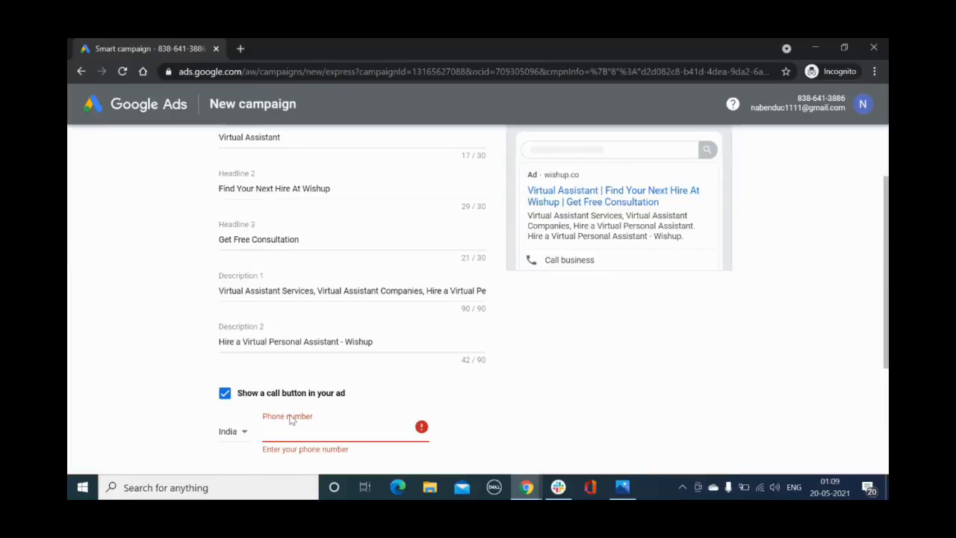
{"action": "type", "text": "0000000000"}
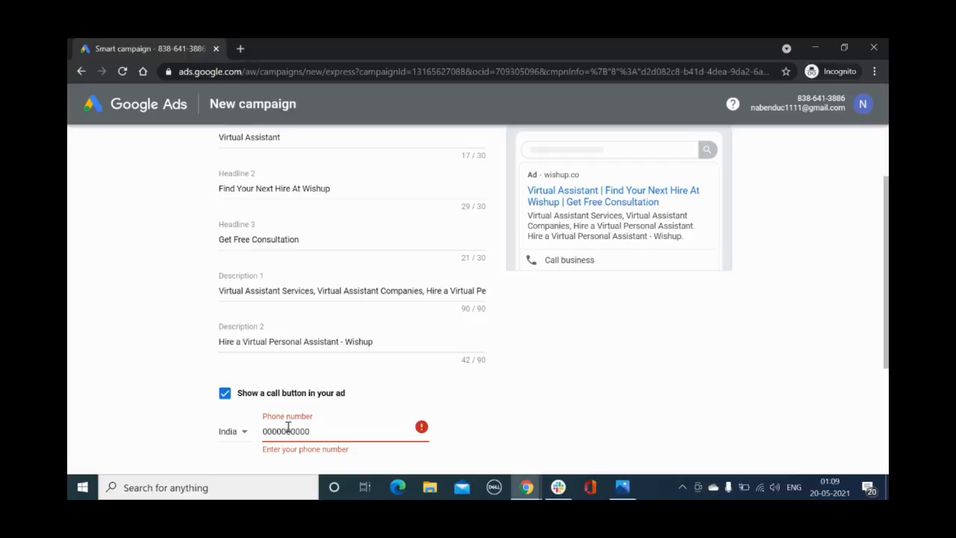
{"action": "key", "text": "BackSpace"}
{"action": "scroll", "coordinate": [699, 394], "scroll_direction": "down", "scroll_amount": 3}
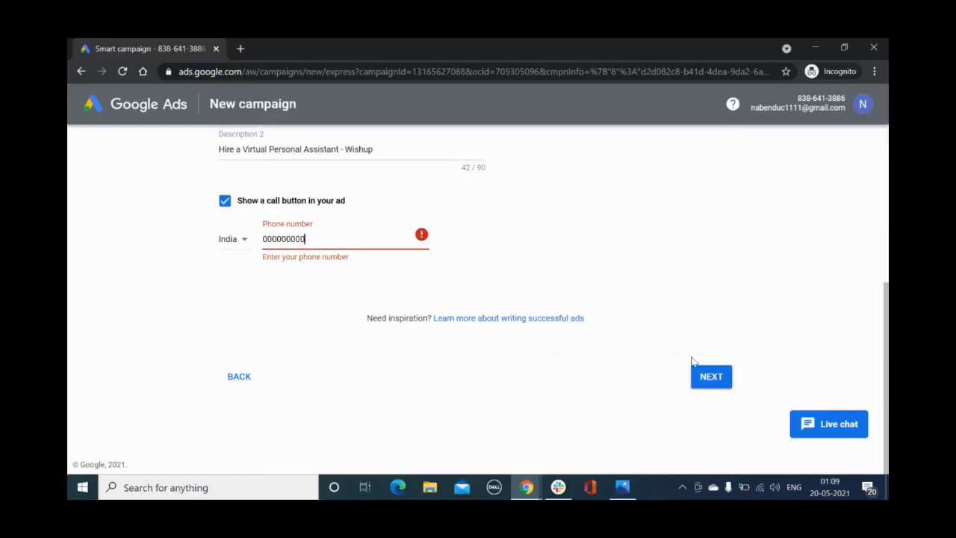
{"action": "left_click", "coordinate": [720, 384]}
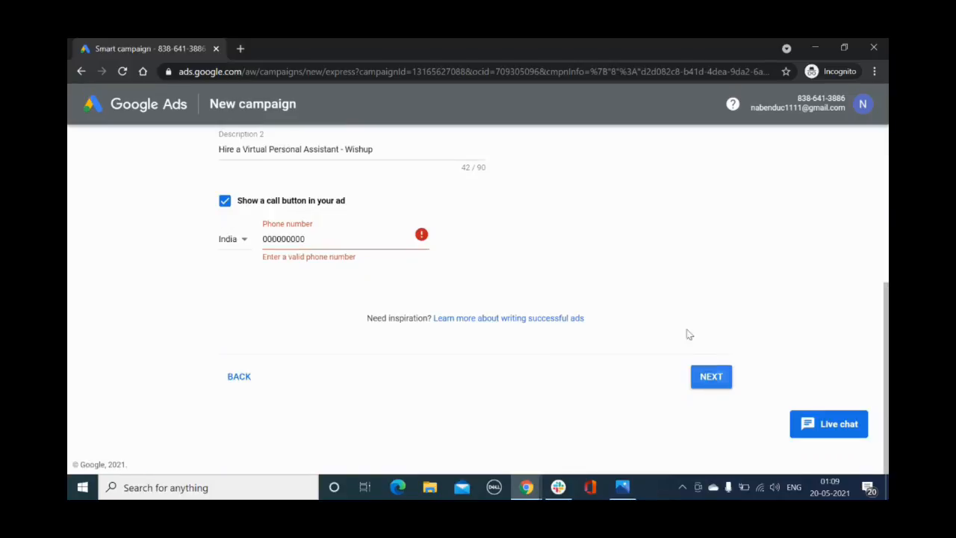
Replace the call button's placeholder with a valid business phone number and continue to the keyword themes
{"action": "double_click", "coordinate": [292, 238]}
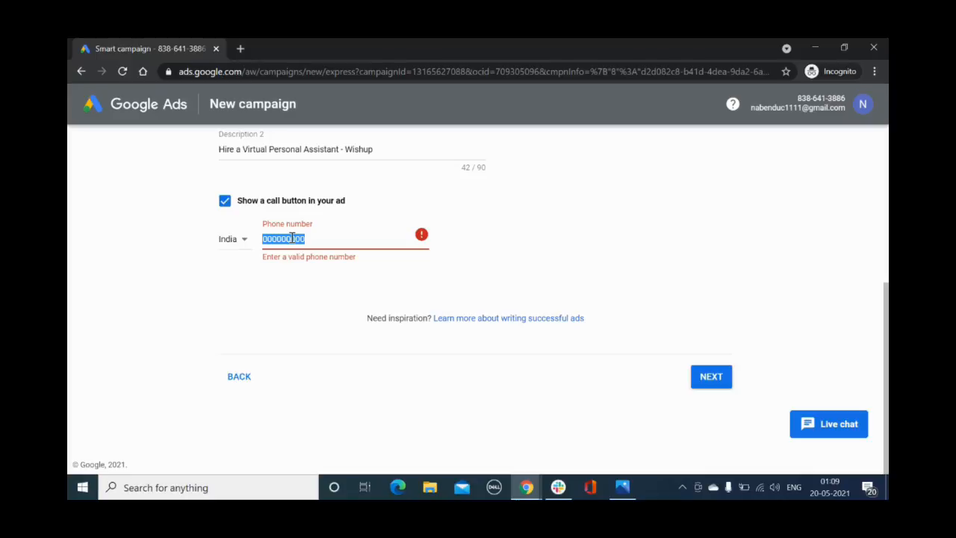
{"action": "scroll", "coordinate": [340, 321], "scroll_direction": "up", "scroll_amount": 1}
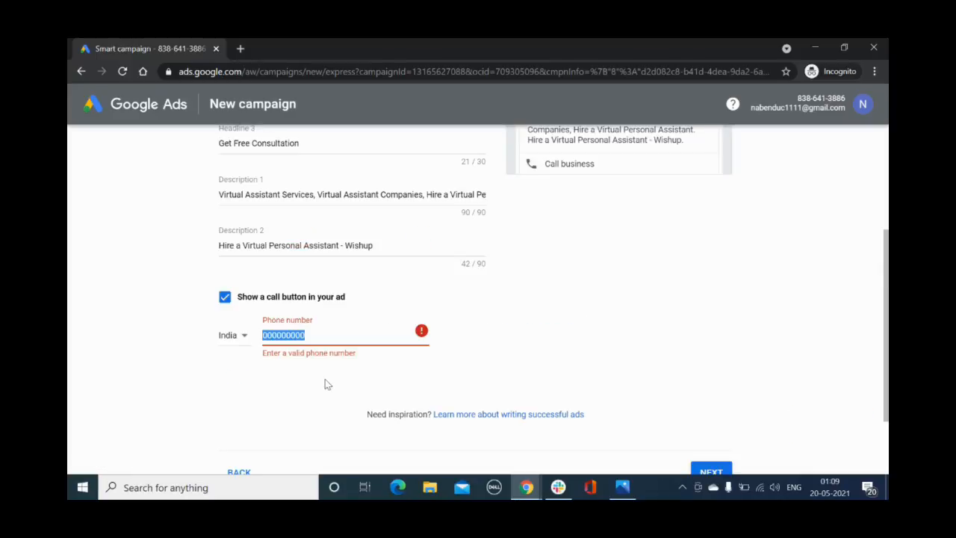
{"action": "left_click", "coordinate": [706, 470]}
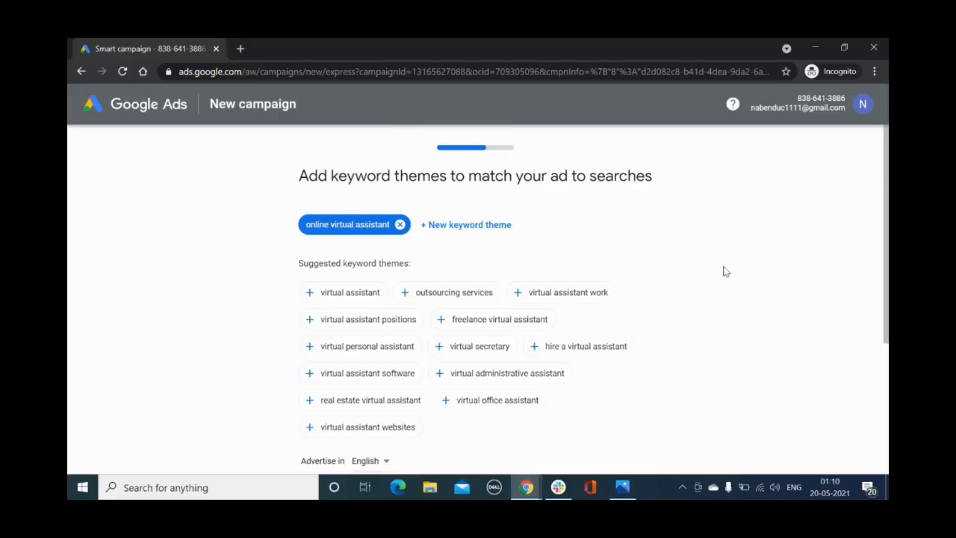
Keep the "online virtual assistant" keyword theme in English and the suggested city targeting, and continue to the budget
{"action": "scroll", "coordinate": [723, 272], "scroll_direction": "down", "scroll_amount": 1}
{"action": "scroll", "coordinate": [723, 271], "scroll_direction": "up", "scroll_amount": 1}
{"action": "scroll", "coordinate": [839, 297], "scroll_direction": "down", "scroll_amount": 3}
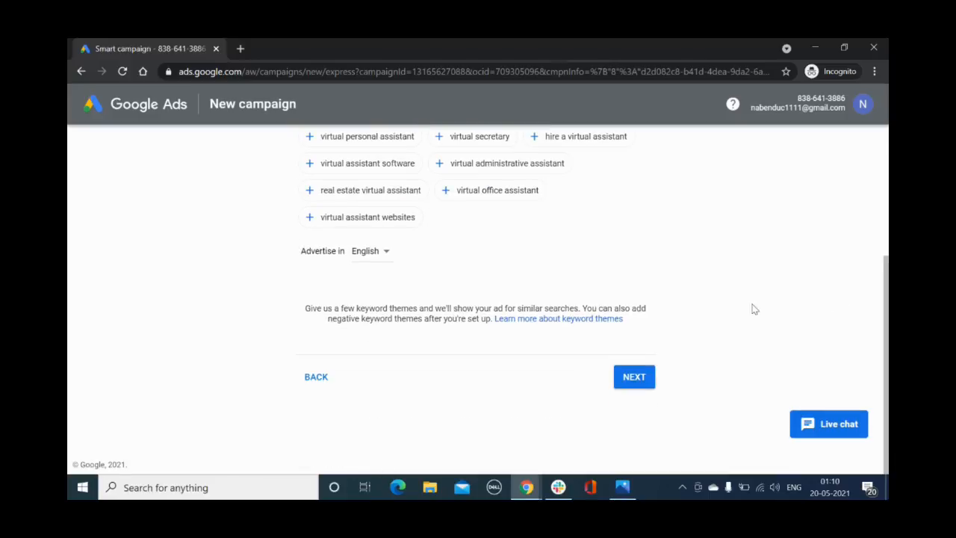
{"action": "left_click", "coordinate": [640, 379]}
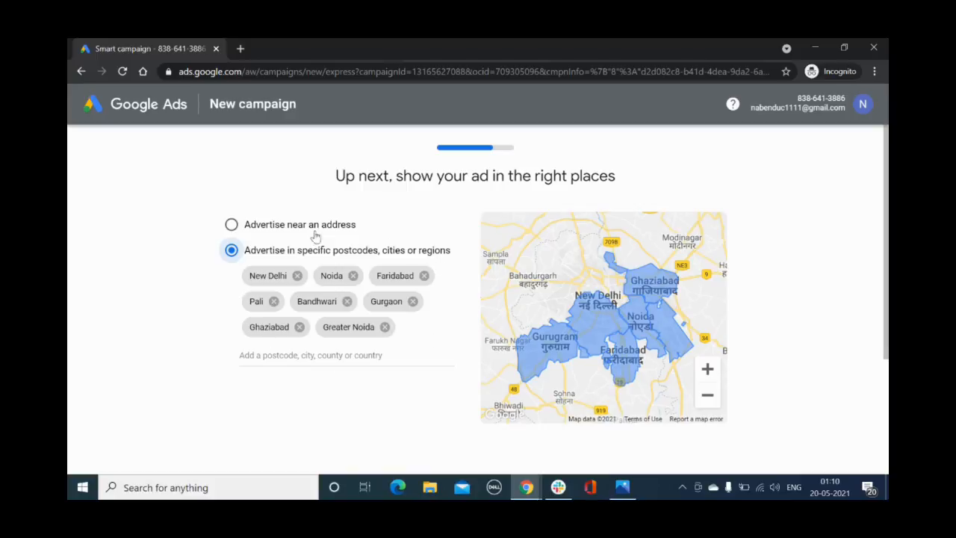
{"action": "scroll", "coordinate": [223, 299], "scroll_direction": "down", "scroll_amount": 3}
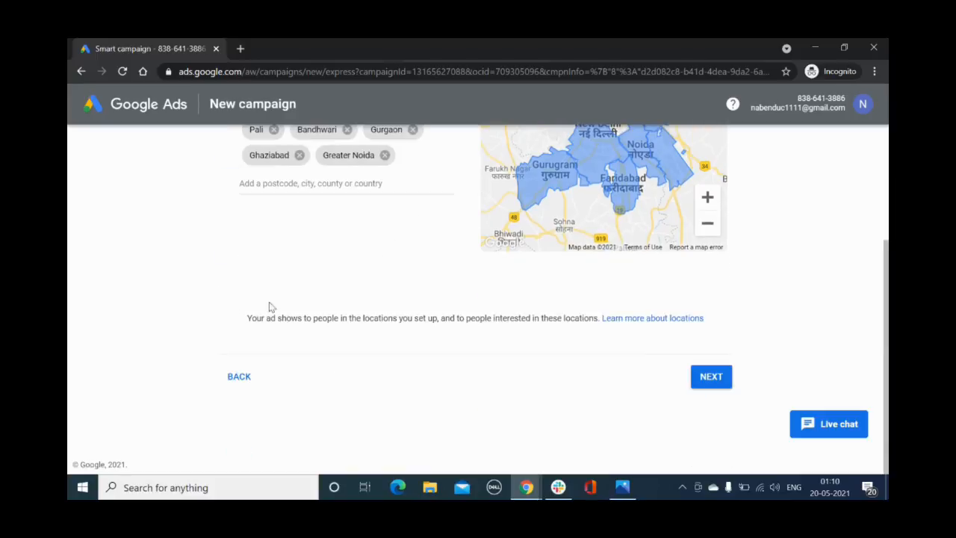
{"action": "left_click", "coordinate": [709, 381]}
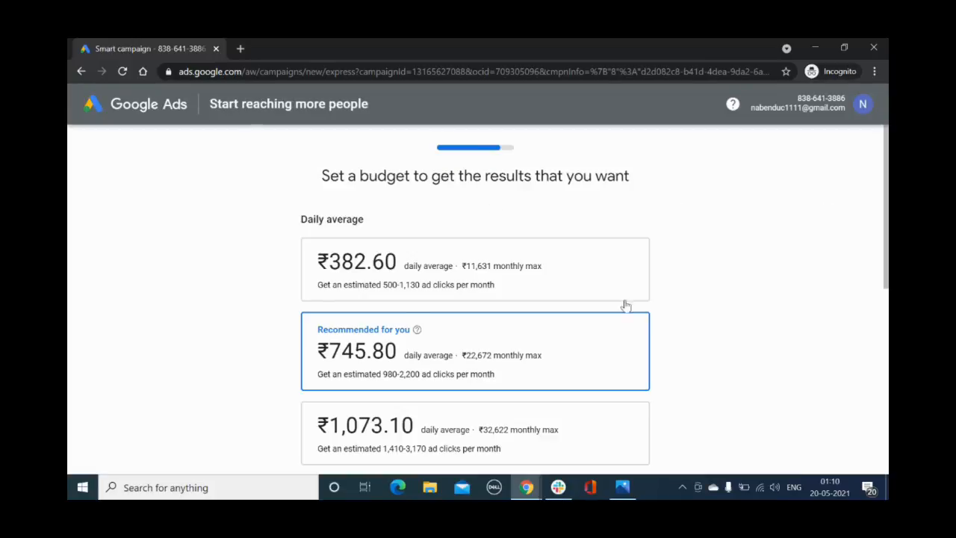
Compare the suggested daily budgets and set a custom daily average budget of ₹500 instead
{"action": "scroll", "coordinate": [736, 292], "scroll_direction": "down", "scroll_amount": 4}
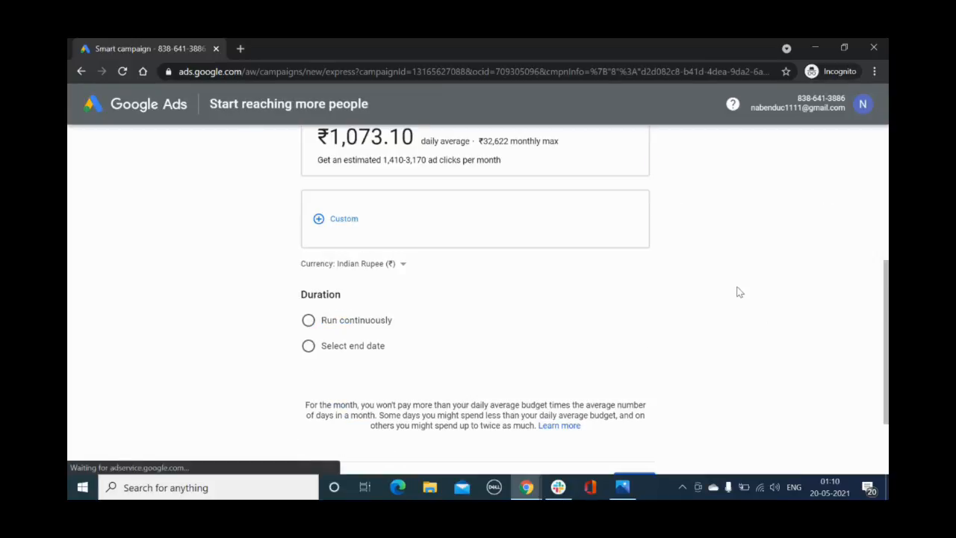
{"action": "scroll", "coordinate": [737, 292], "scroll_direction": "up", "scroll_amount": 4}
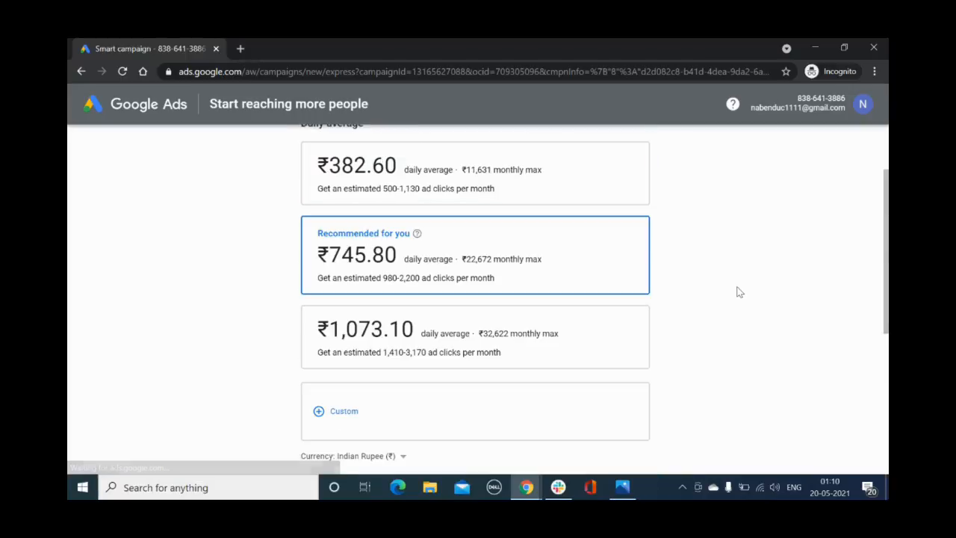
{"action": "scroll", "coordinate": [430, 374], "scroll_direction": "down", "scroll_amount": 4}
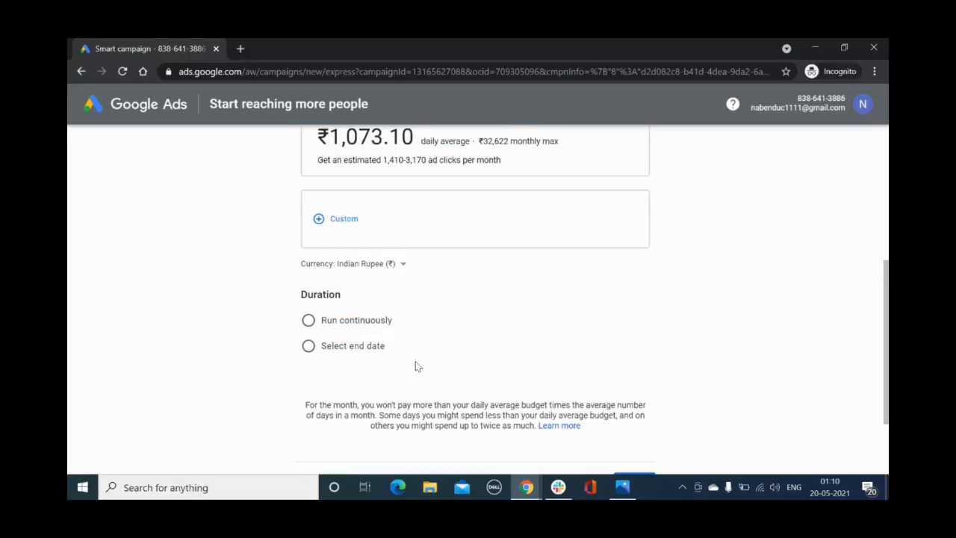
{"action": "scroll", "coordinate": [374, 328], "scroll_direction": "up", "scroll_amount": 1}
{"action": "scroll", "coordinate": [377, 330], "scroll_direction": "up", "scroll_amount": 3}
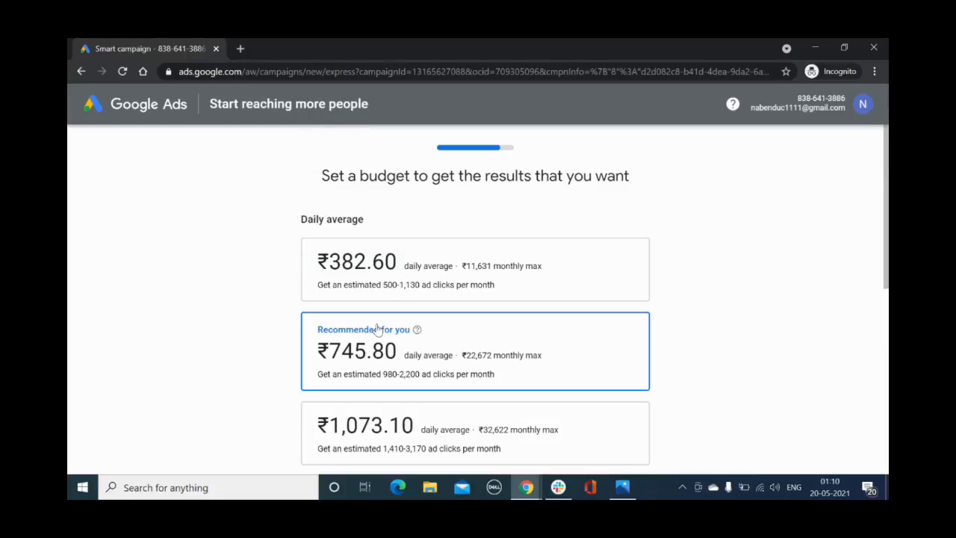
{"action": "scroll", "coordinate": [355, 304], "scroll_direction": "down", "scroll_amount": 4}
{"action": "left_click", "coordinate": [342, 217]}
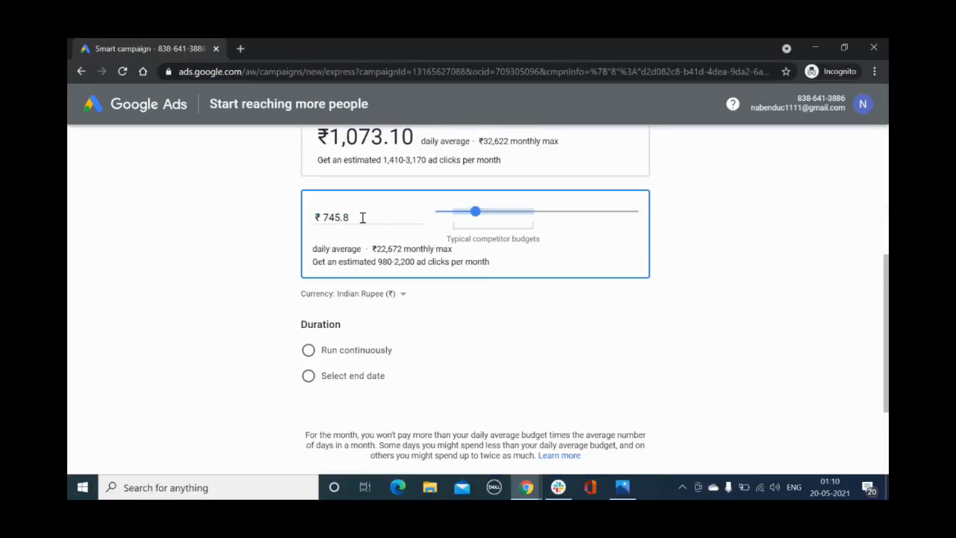
{"action": "double_click", "coordinate": [353, 217]}
{"action": "type", "text": "w5"}
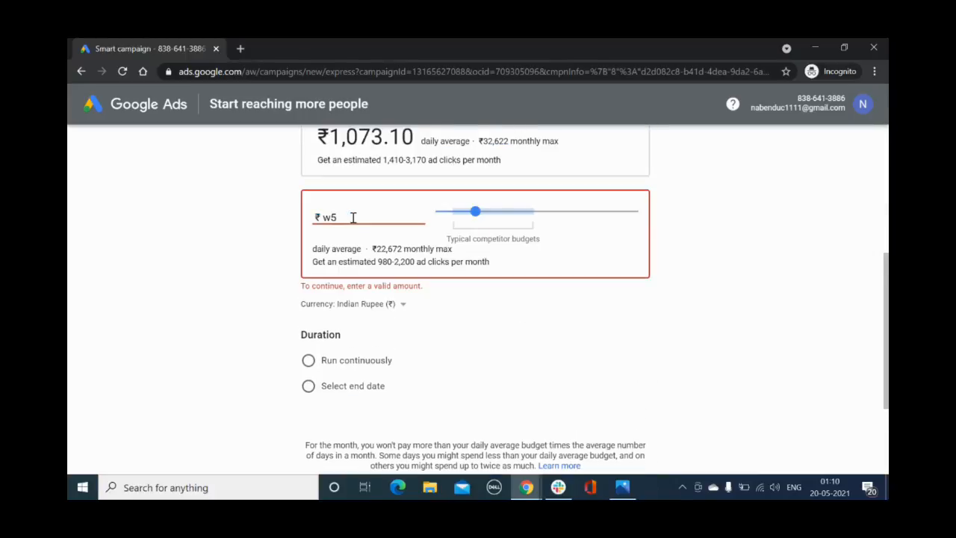
{"action": "key", "text": "BackSpace"}
{"action": "key", "text": "BackSpace"}
{"action": "type", "text": "500"}
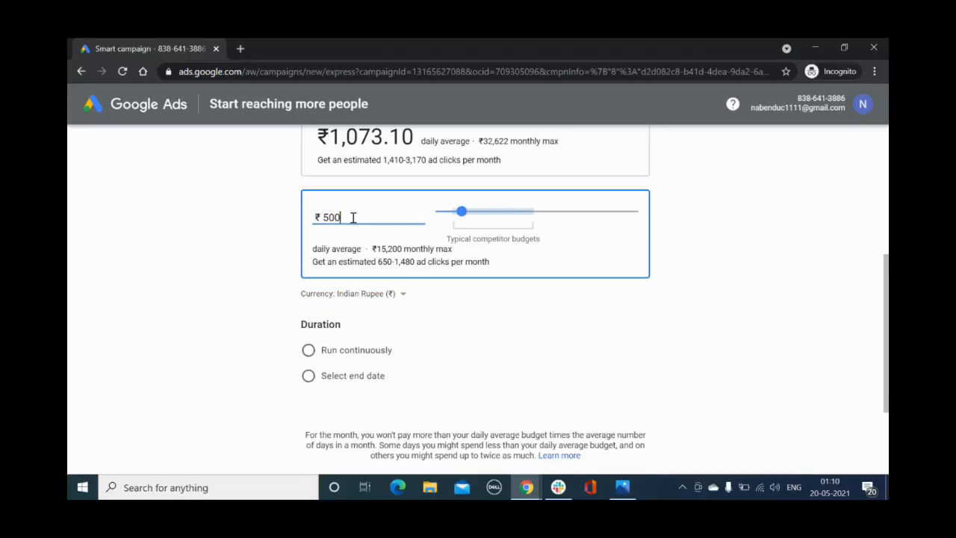
{"action": "left_click", "coordinate": [751, 317]}
Give the campaign an end date of 1 Jun 2021 and continue to the campaign review
{"action": "left_click", "coordinate": [307, 376]}
{"action": "scroll", "coordinate": [255, 348], "scroll_direction": "down", "scroll_amount": 3}
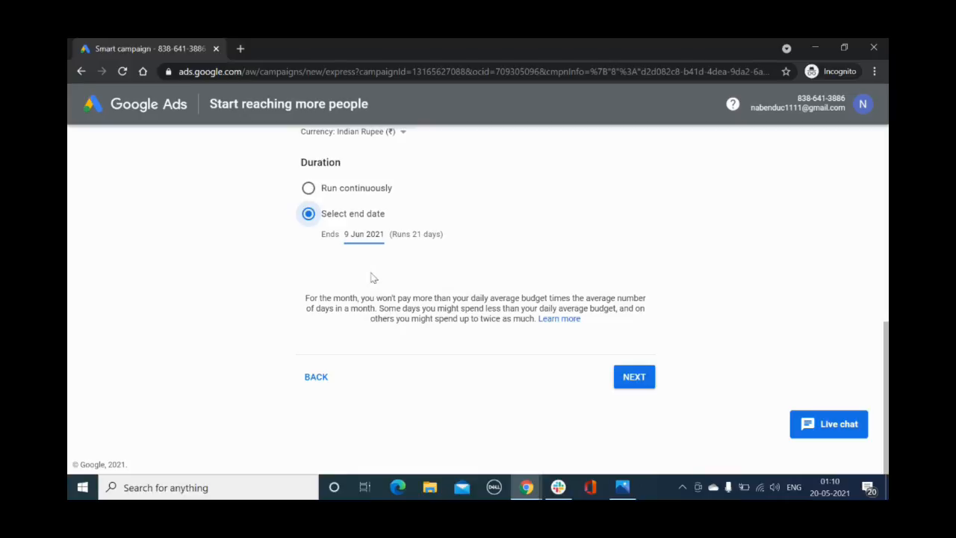
{"action": "left_click", "coordinate": [363, 236]}
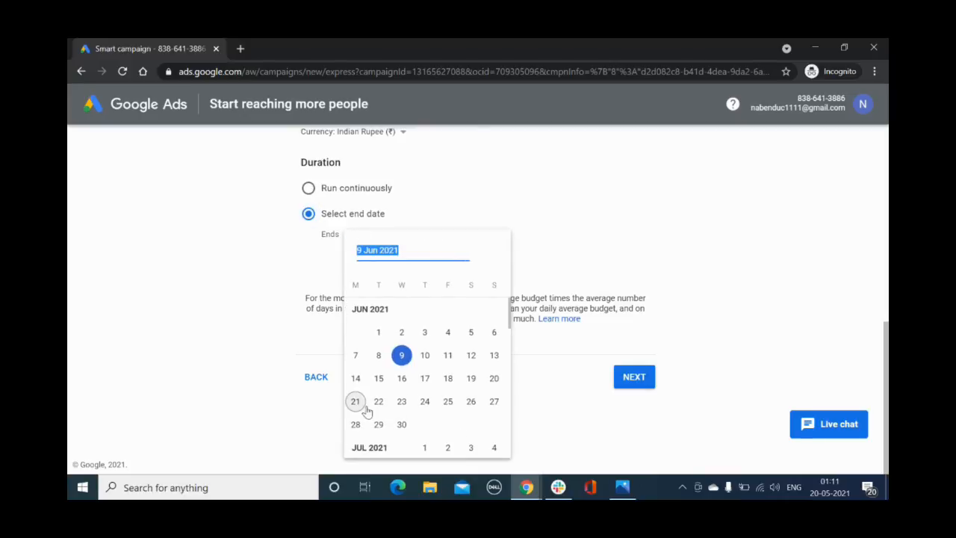
{"action": "left_click", "coordinate": [379, 332]}
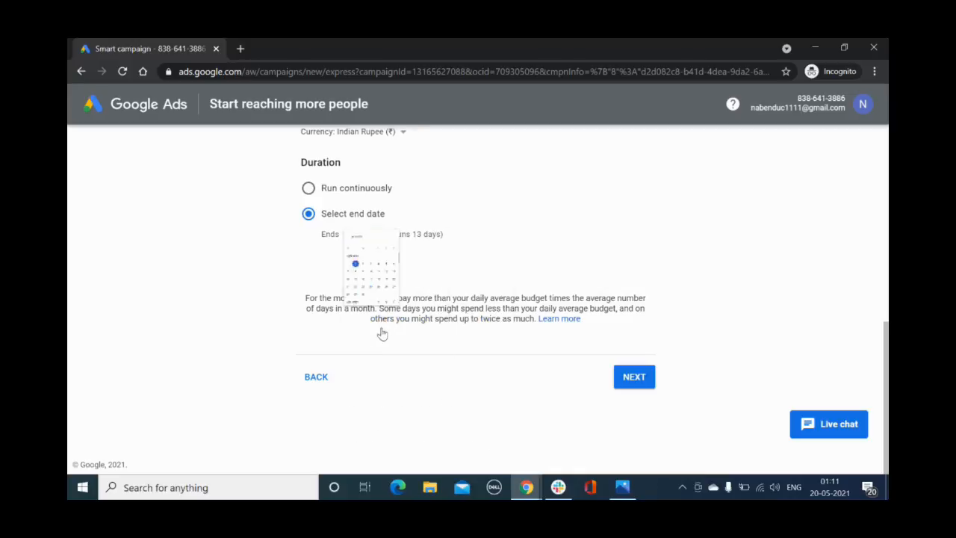
{"action": "left_click", "coordinate": [634, 378]}
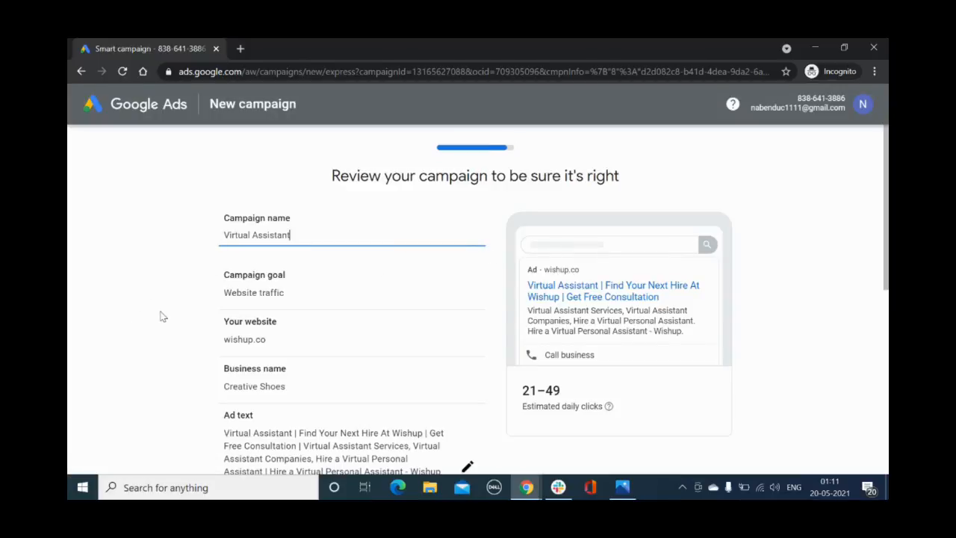
Review the campaign summary down to its budget and duration, and continue to the payment info
{"action": "scroll", "coordinate": [160, 316], "scroll_direction": "down", "scroll_amount": 3}
{"action": "scroll", "coordinate": [160, 316], "scroll_direction": "down", "scroll_amount": 3}
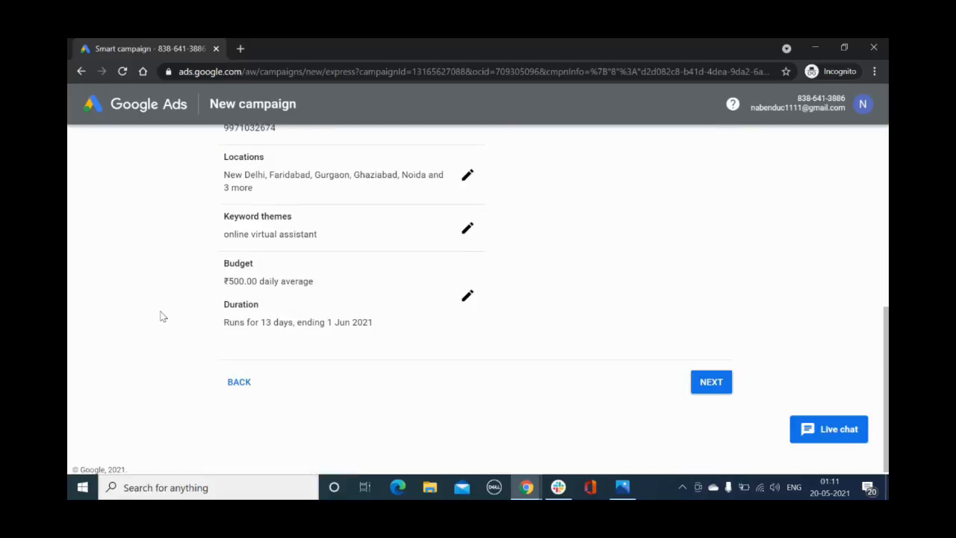
{"action": "left_click", "coordinate": [711, 385]}
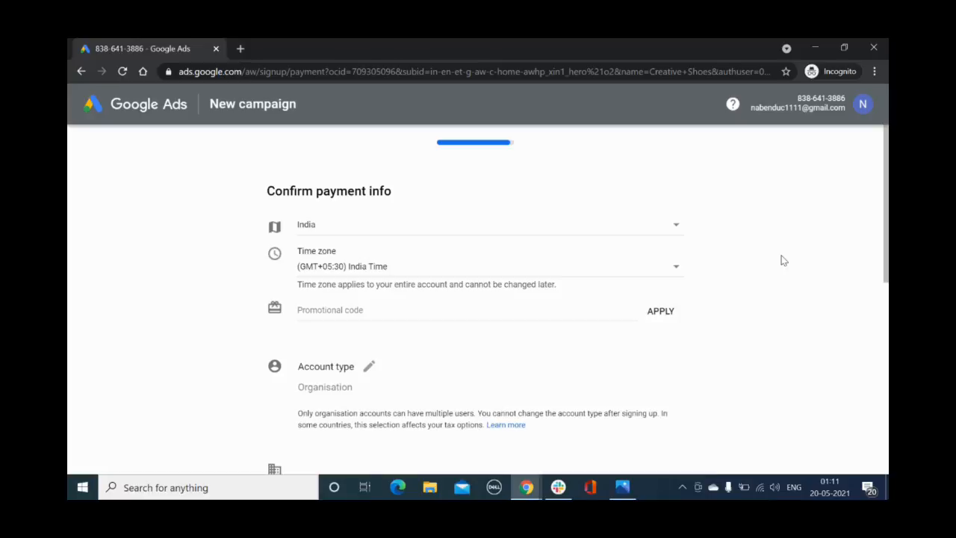
Check the available billing countries and look over the time zone, promotional code, account type and payment fields
{"action": "left_click", "coordinate": [413, 233]}
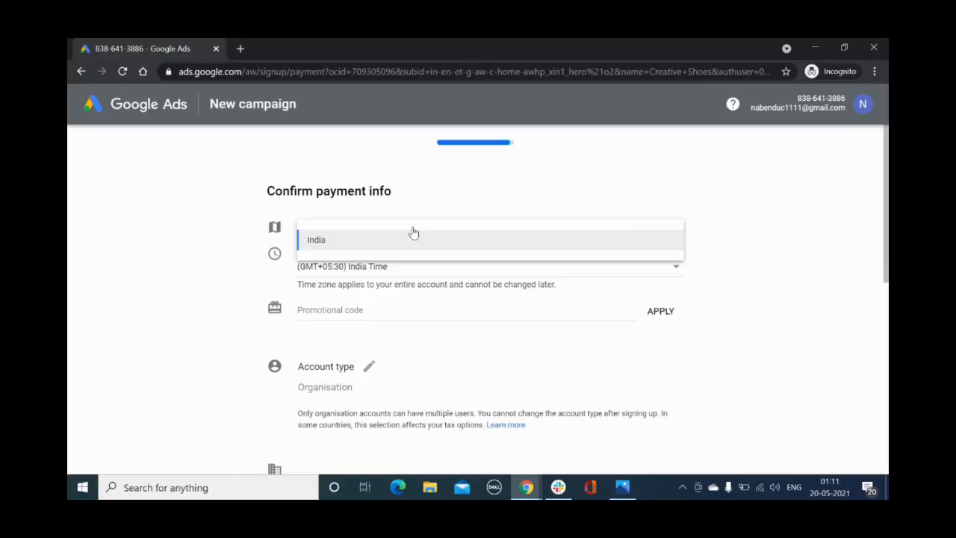
{"action": "left_click", "coordinate": [782, 279]}
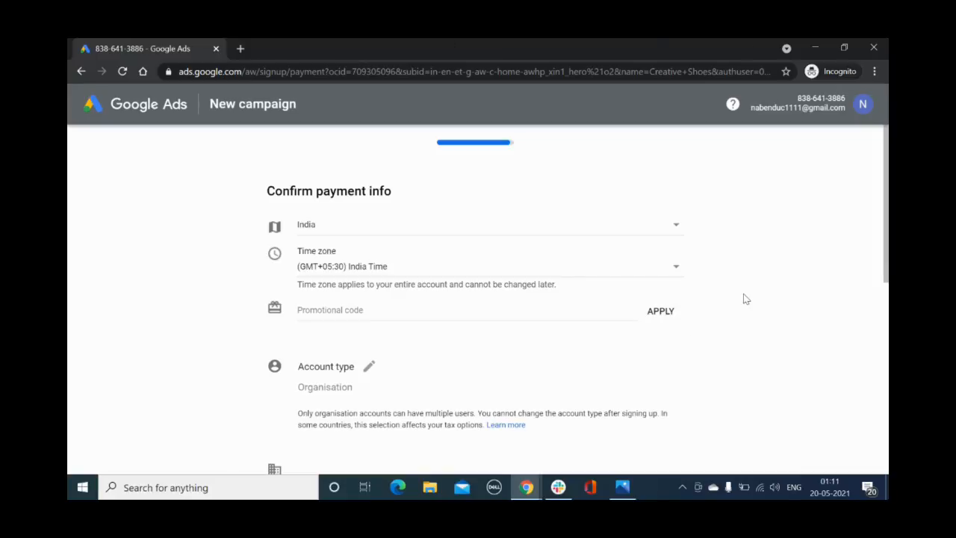
{"action": "scroll", "coordinate": [547, 357], "scroll_direction": "down", "scroll_amount": 1}
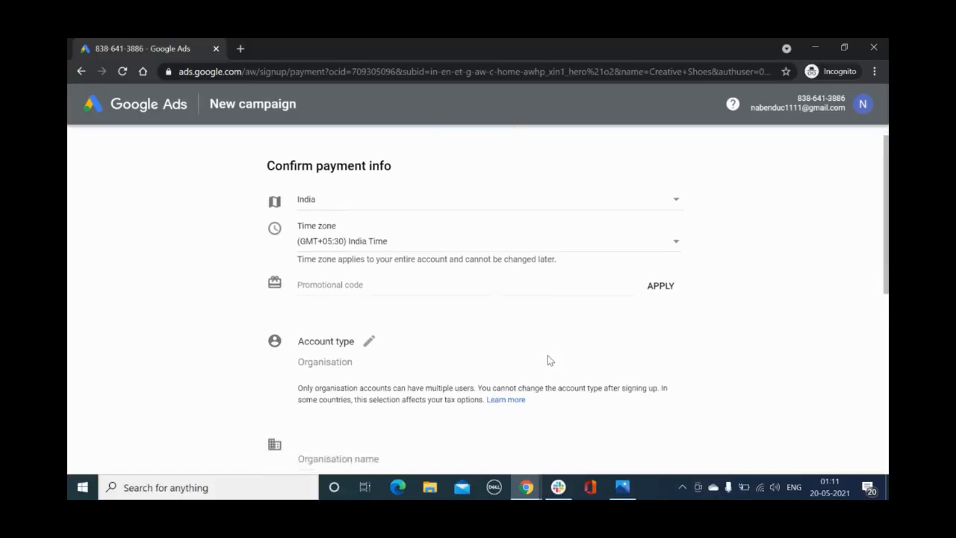
{"action": "scroll", "coordinate": [547, 361], "scroll_direction": "down", "scroll_amount": 1}
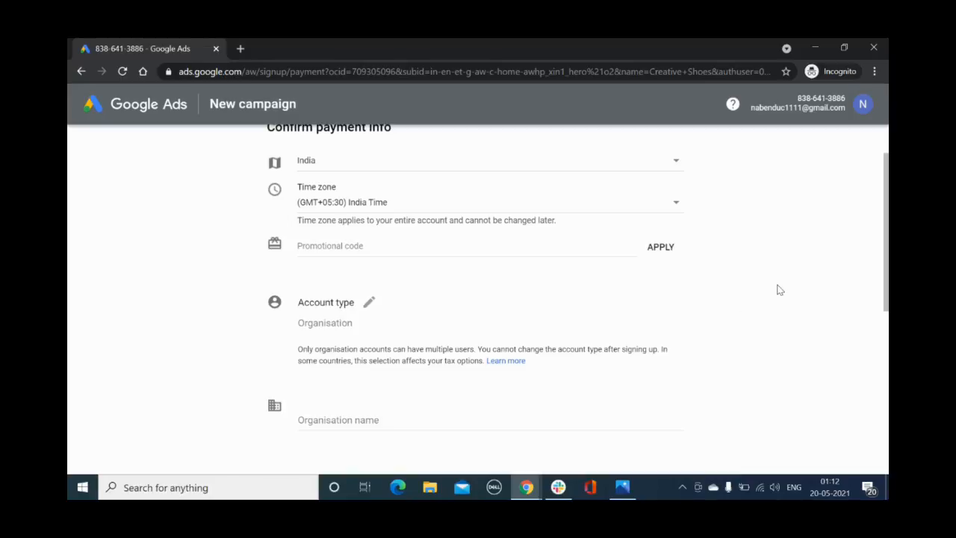
{"action": "scroll", "coordinate": [777, 290], "scroll_direction": "down", "scroll_amount": 3}
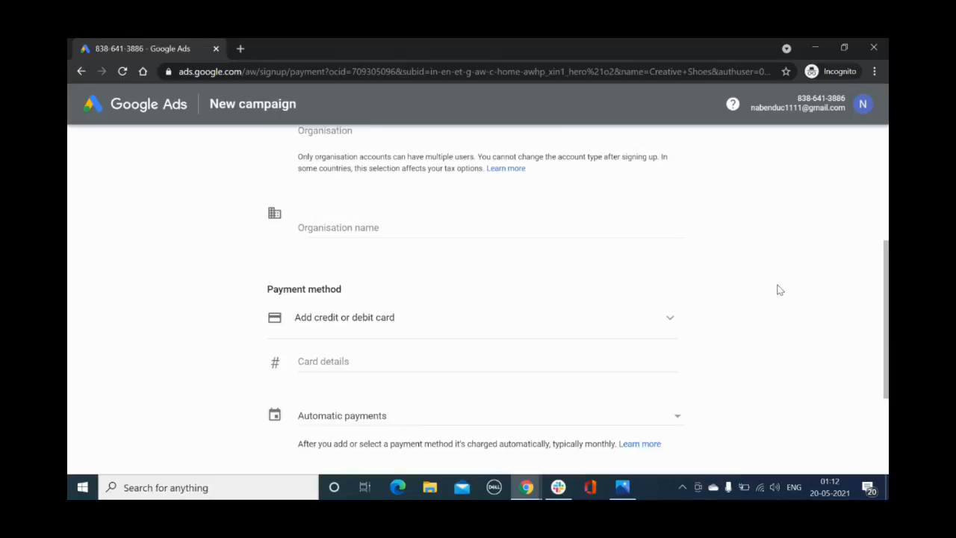
Keep the account type as Organisation and enter "Wishup" as the organisation name
{"action": "scroll", "coordinate": [779, 288], "scroll_direction": "up", "scroll_amount": 1}
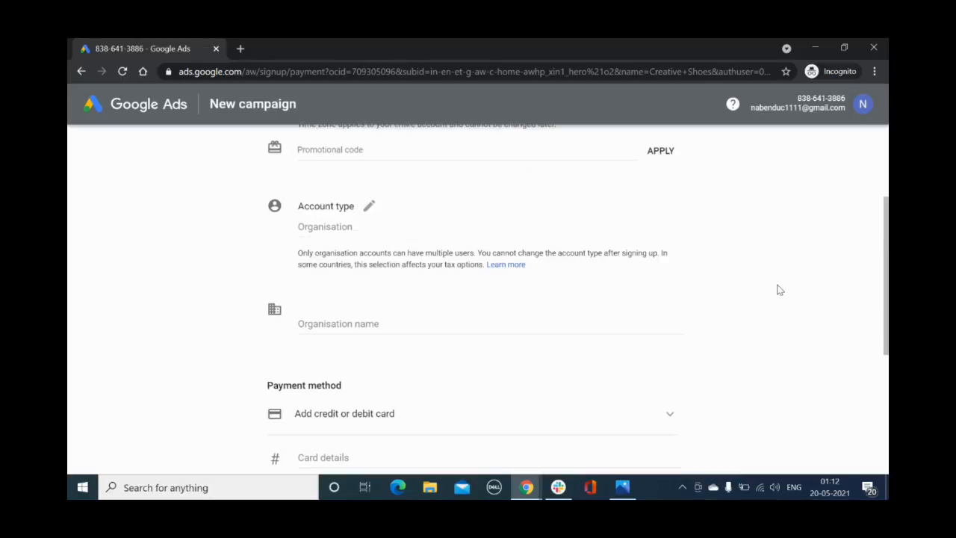
{"action": "left_click", "coordinate": [369, 208]}
{"action": "left_click", "coordinate": [353, 236]}
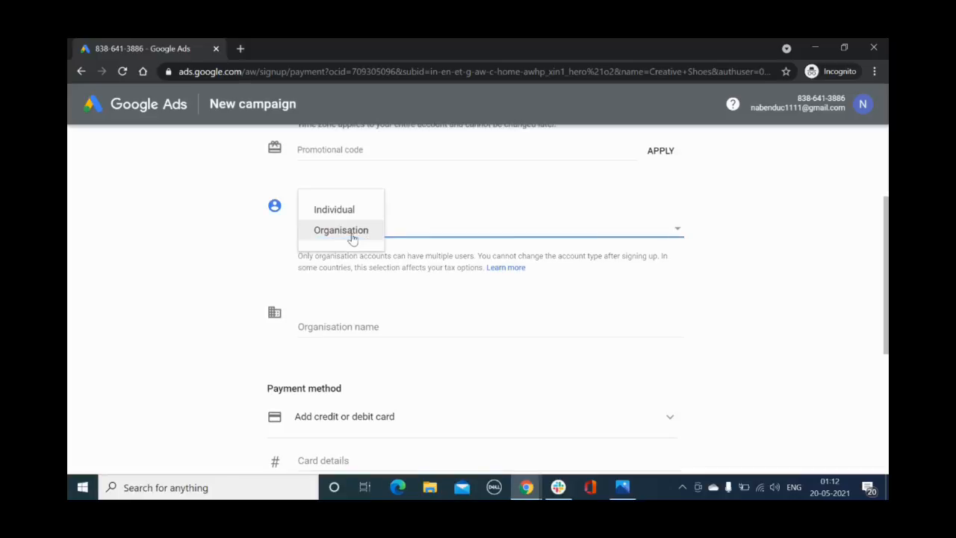
{"action": "left_click", "coordinate": [333, 233]}
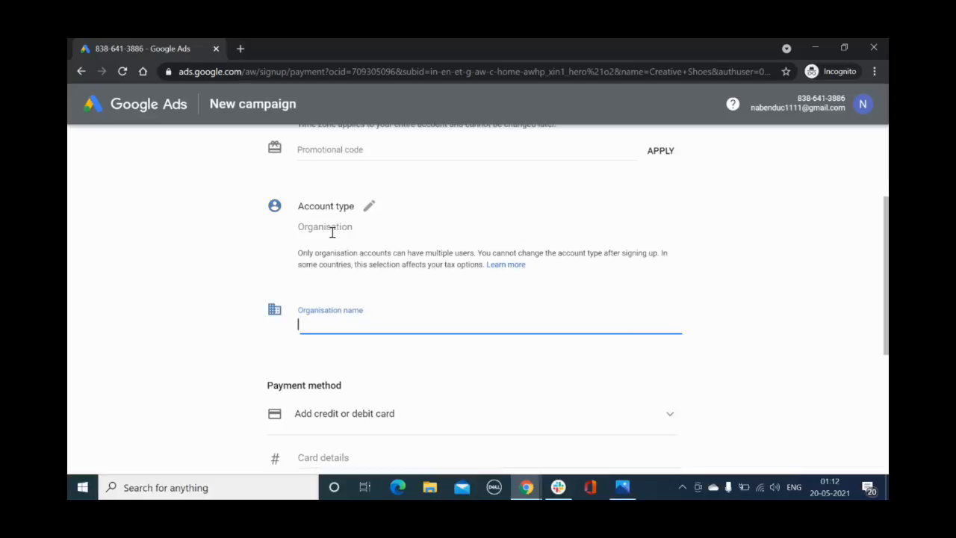
{"action": "scroll", "coordinate": [171, 316], "scroll_direction": "down", "scroll_amount": 2}
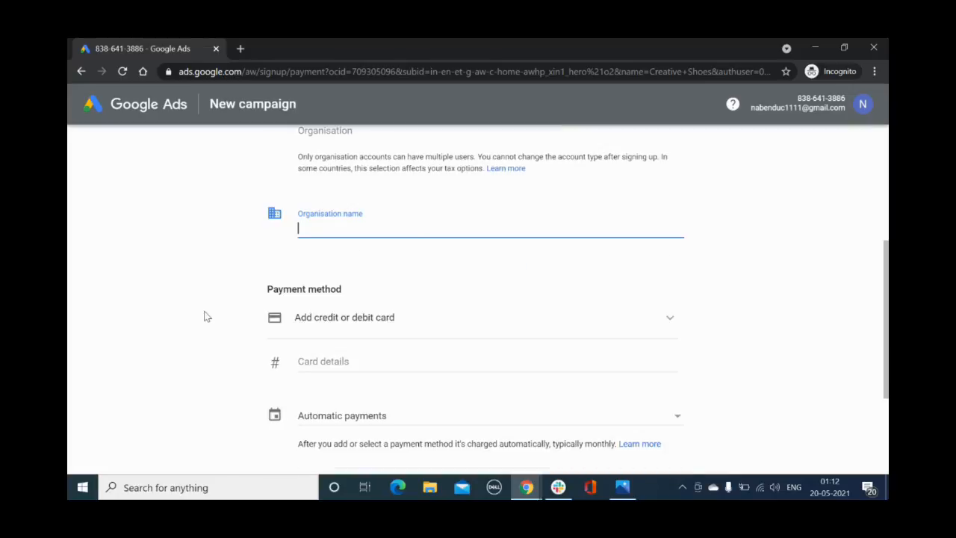
{"action": "type", "text": "Wishup"}
Examine the available payment methods and the payment settings and terms below them
{"action": "scroll", "coordinate": [829, 275], "scroll_direction": "down", "scroll_amount": 2}
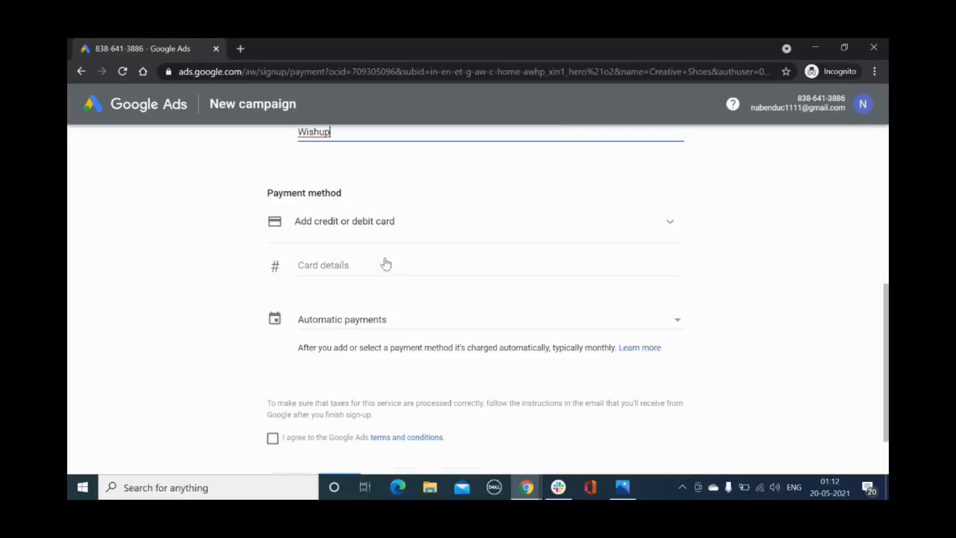
{"action": "left_click", "coordinate": [352, 222]}
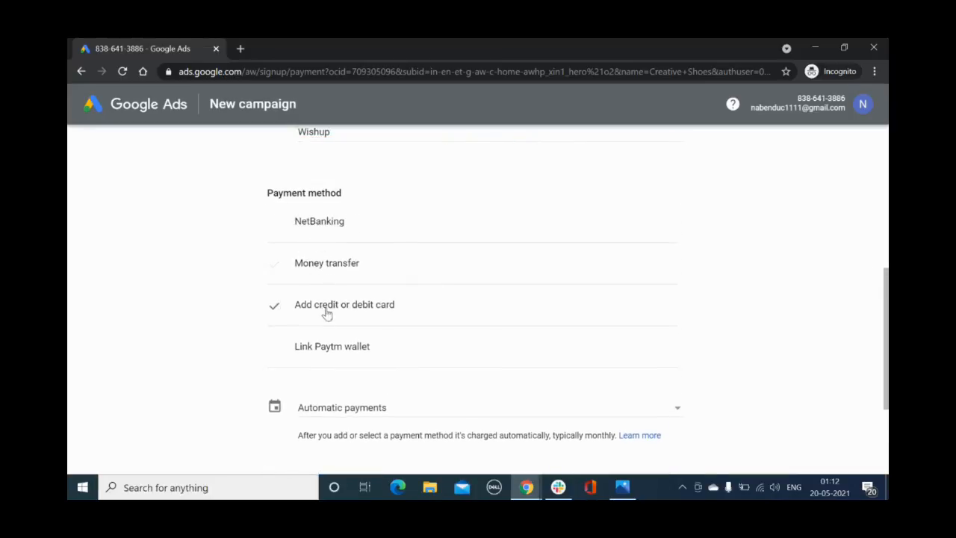
{"action": "scroll", "coordinate": [170, 326], "scroll_direction": "down", "scroll_amount": 2}
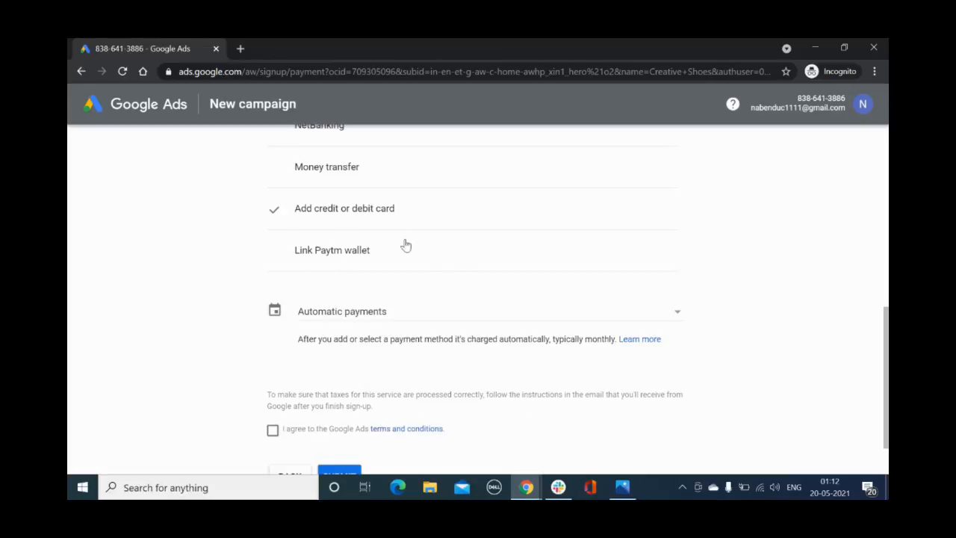
{"action": "scroll", "coordinate": [807, 274], "scroll_direction": "up", "scroll_amount": 2}
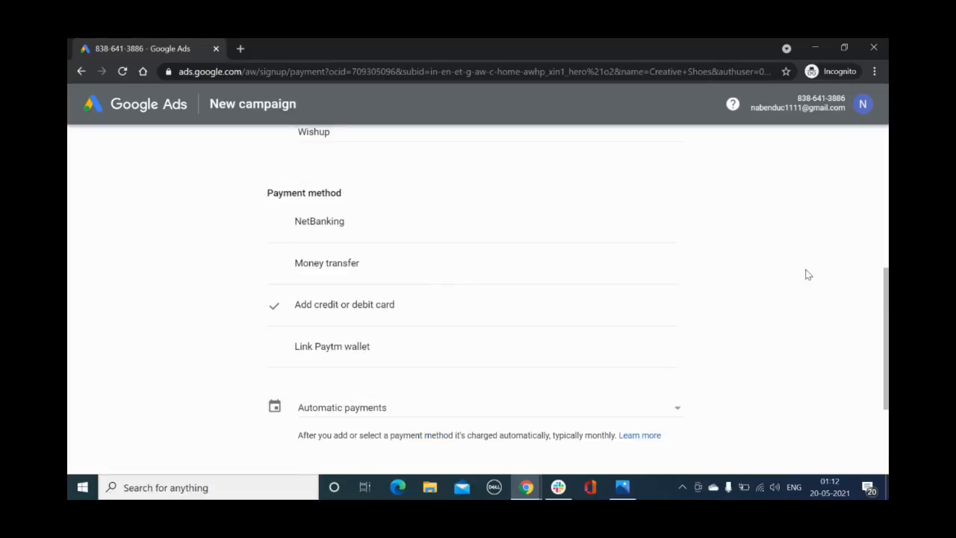
{"action": "scroll", "coordinate": [806, 275], "scroll_direction": "down", "scroll_amount": 2}
{"action": "scroll", "coordinate": [805, 274], "scroll_direction": "down", "scroll_amount": 1}
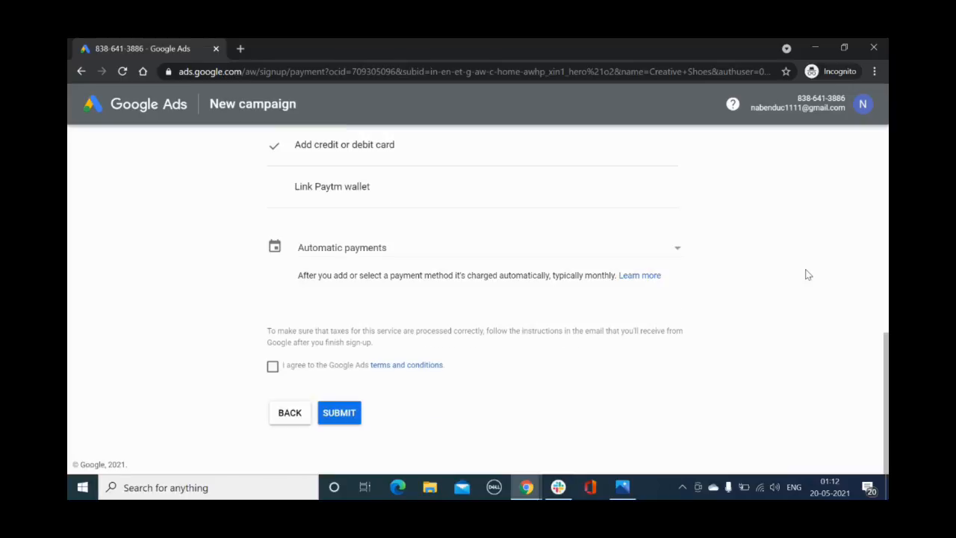
Compare the automatic and manual payment options without changing the selection
{"action": "left_click", "coordinate": [384, 252]}
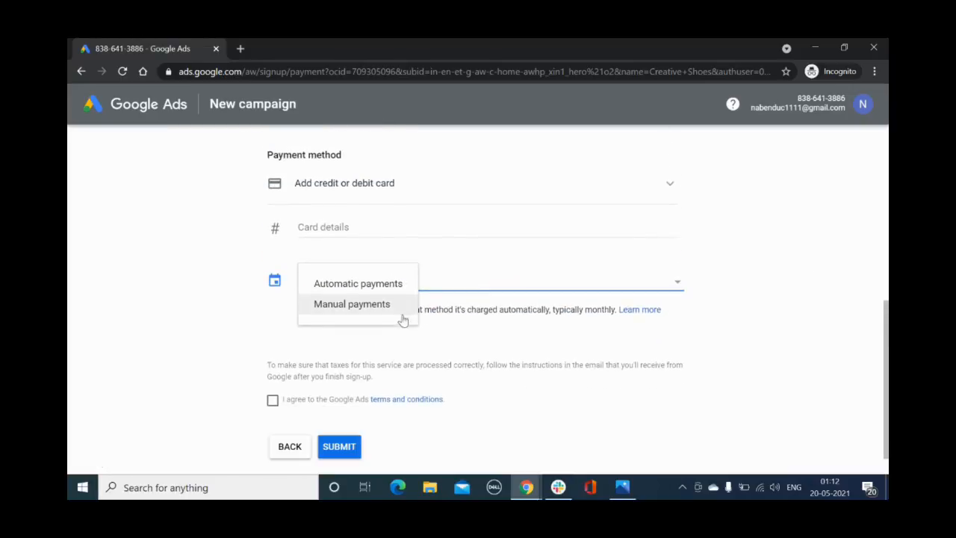
{"action": "left_click", "coordinate": [755, 316]}
{"action": "left_click", "coordinate": [643, 287]}
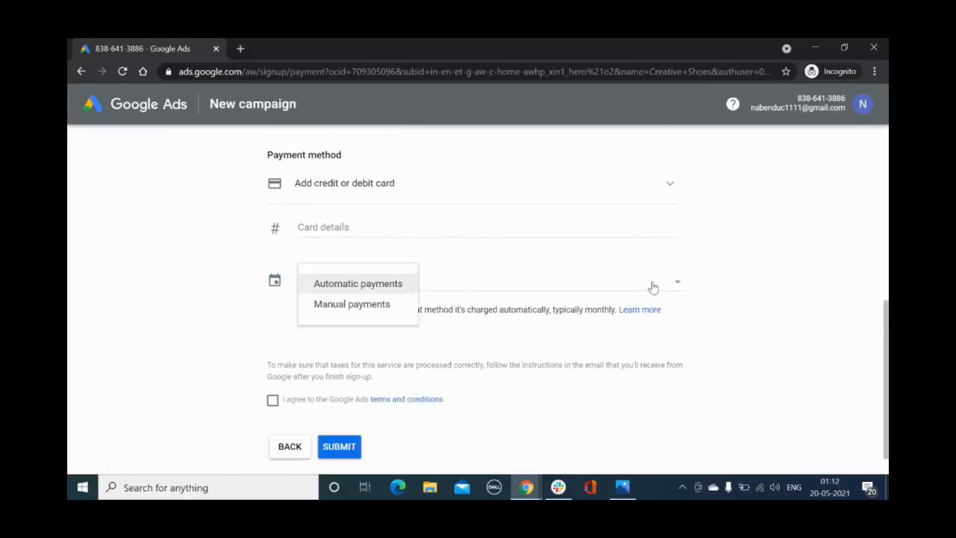
{"action": "left_click", "coordinate": [732, 297]}
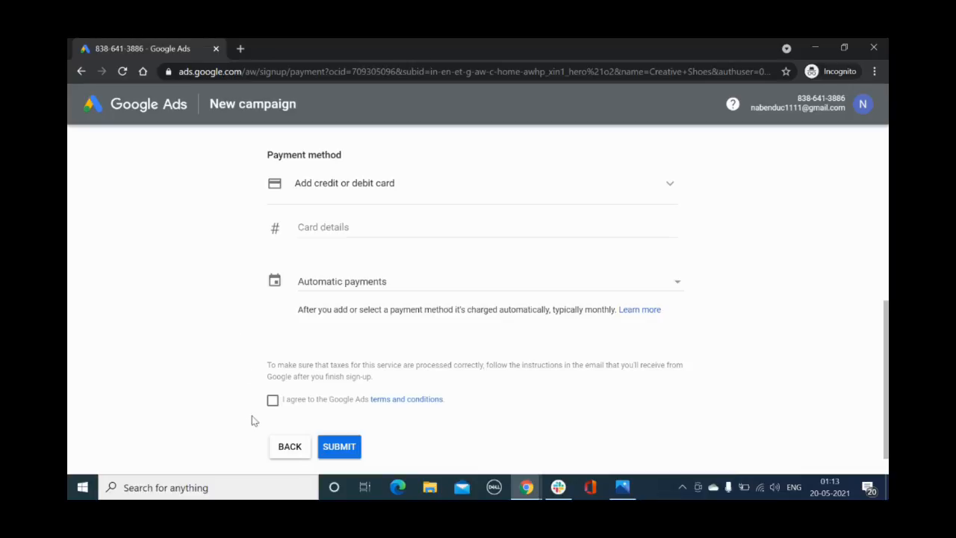
Agree to the Google Ads terms and conditions and try to submit the payment info
{"action": "left_click", "coordinate": [272, 401]}
{"action": "left_click", "coordinate": [340, 448]}
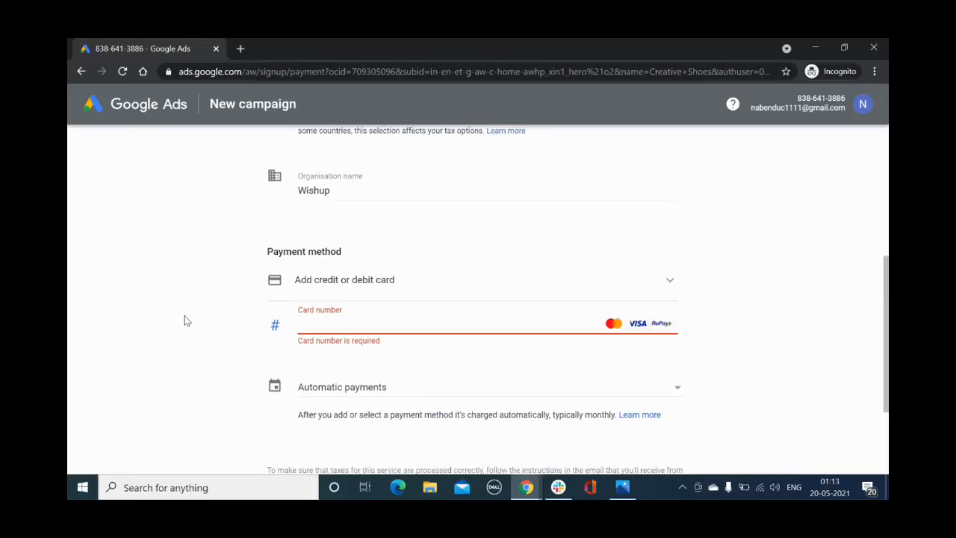
Switch the payment method to Link Paytm wallet and look over its verification fields
{"action": "left_click", "coordinate": [336, 287]}
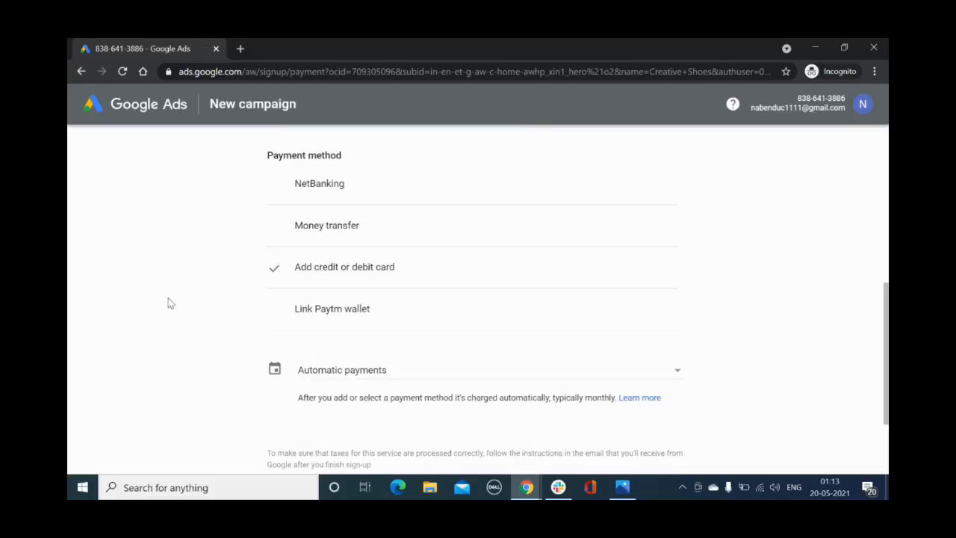
{"action": "left_click", "coordinate": [328, 310]}
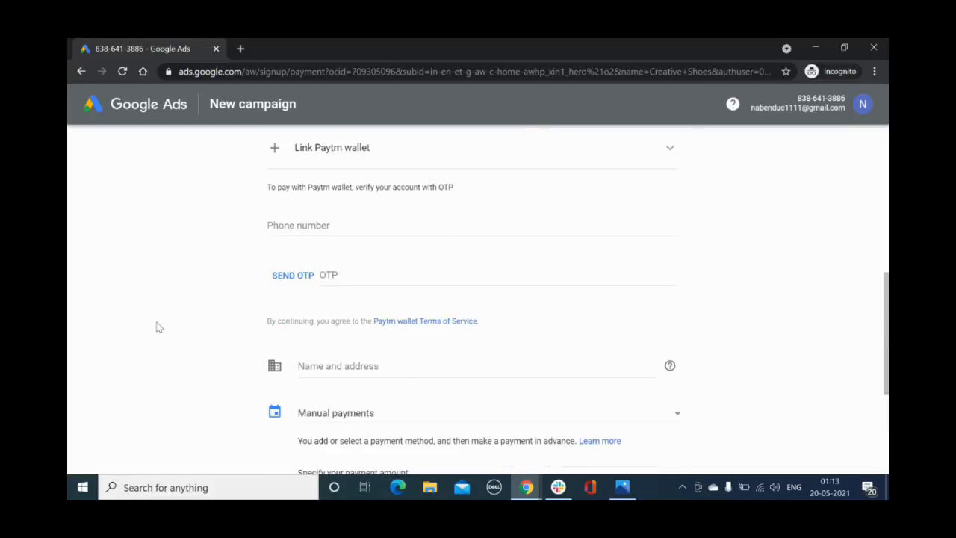
{"action": "scroll", "coordinate": [157, 327], "scroll_direction": "up", "scroll_amount": 2}
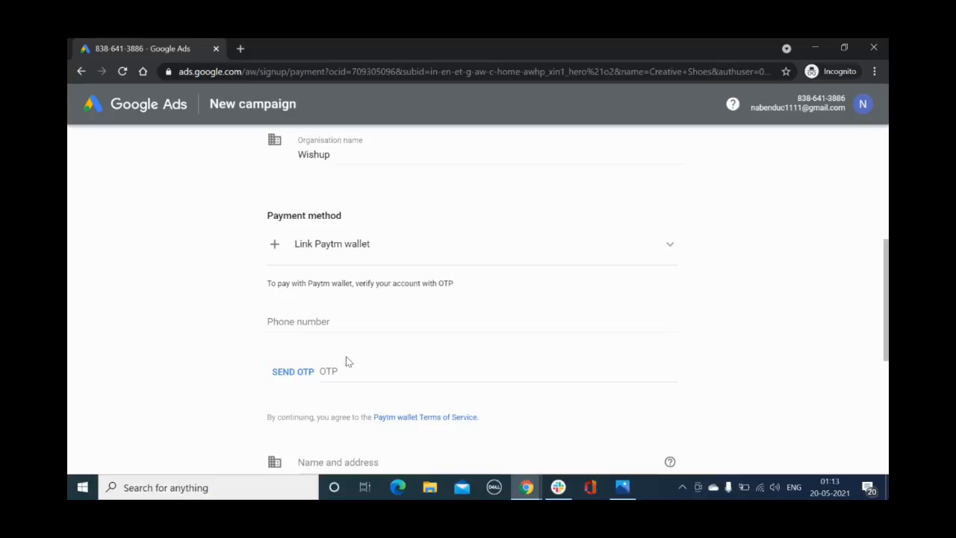
{"action": "key", "text": "alt+Tab"}
{"action": "key", "text": "alt+Tab"}
{"action": "mouse_move", "coordinate": [532, 486]}
{"action": "left_click", "coordinate": [409, 432]}
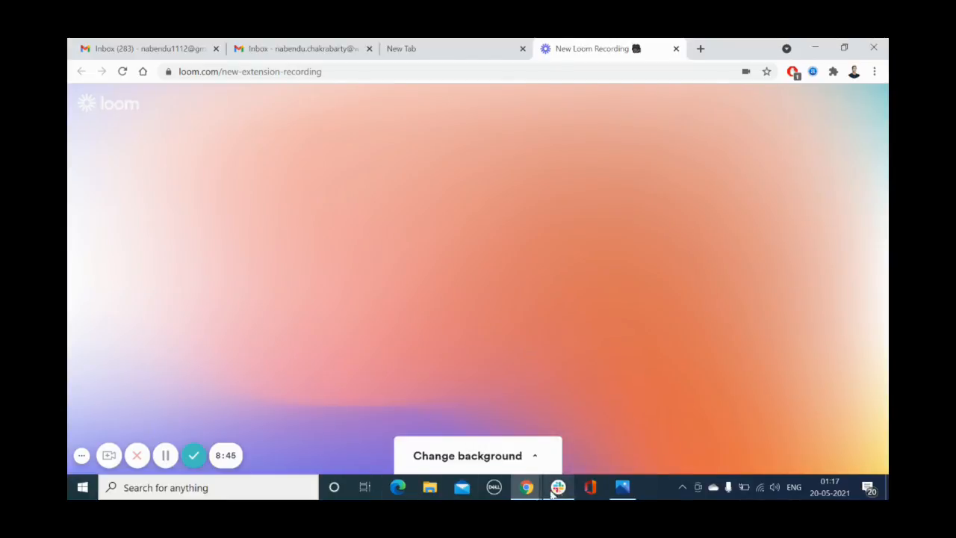
Switch to the Google Ads account window and return to the overview of all campaigns
{"action": "mouse_move", "coordinate": [527, 487]}
{"action": "mouse_move", "coordinate": [702, 446]}
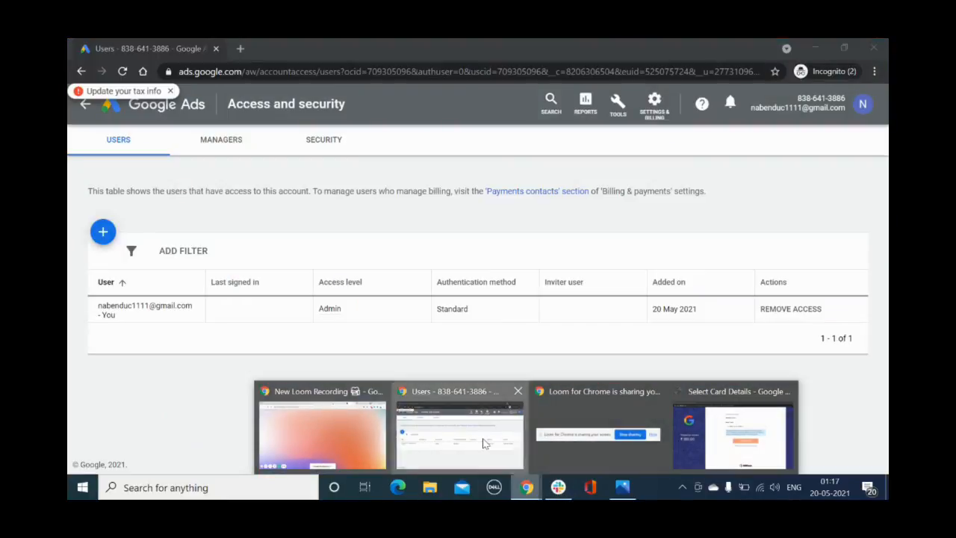
{"action": "left_click", "coordinate": [463, 437]}
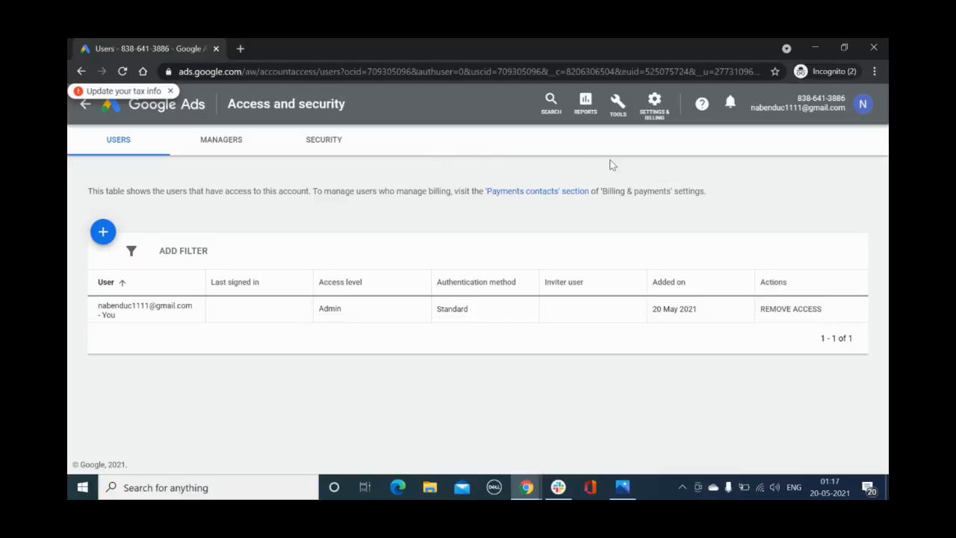
{"action": "left_click", "coordinate": [182, 112]}
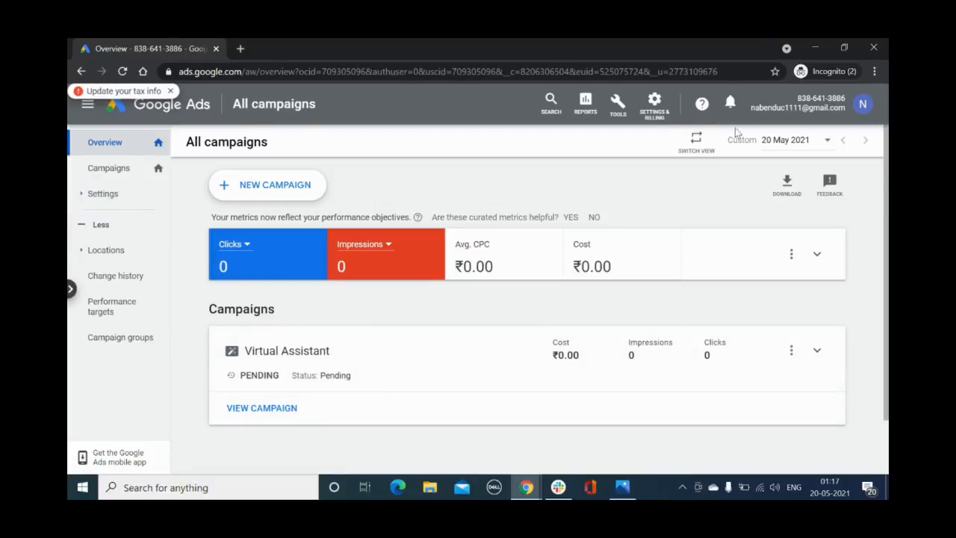
Open the linked accounts page from the account settings
{"action": "left_click", "coordinate": [654, 105]}
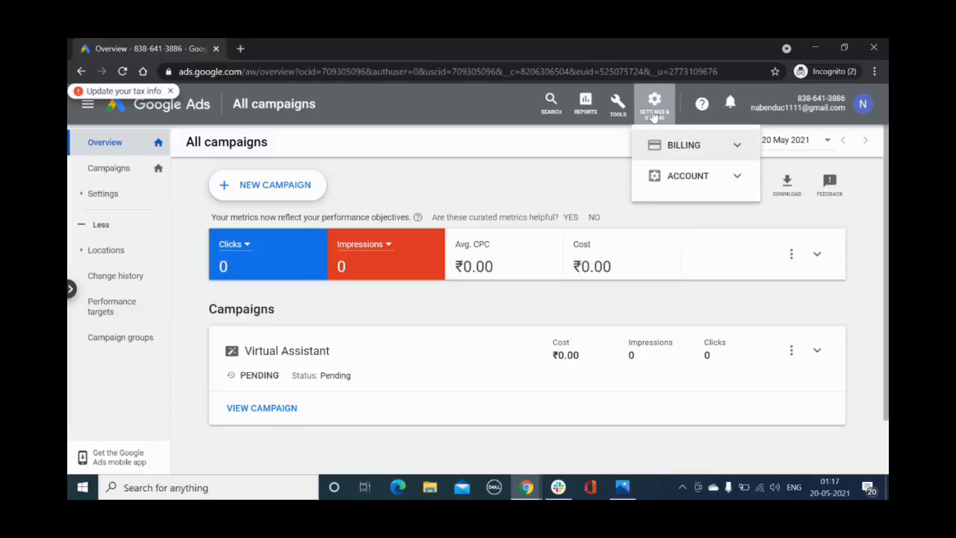
{"action": "left_click", "coordinate": [737, 178]}
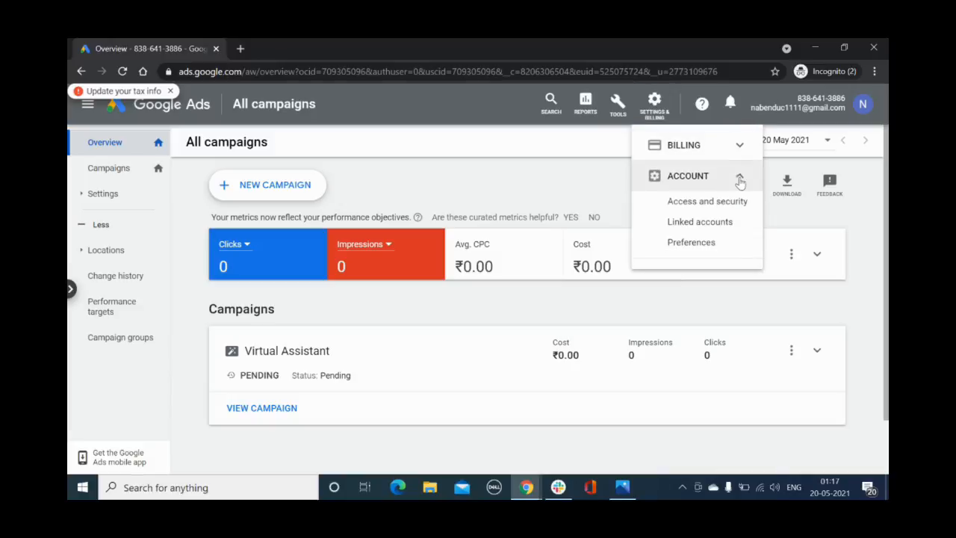
{"action": "left_click", "coordinate": [700, 223]}
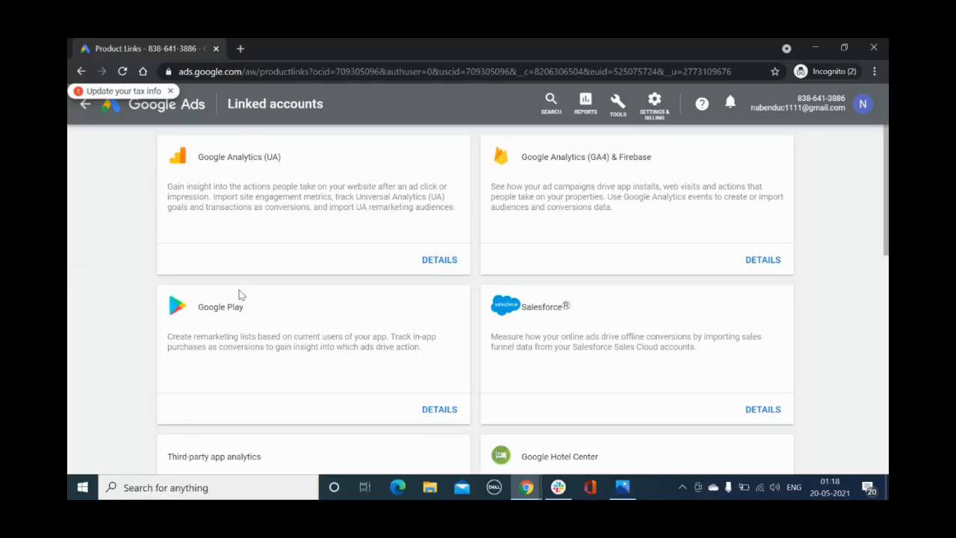
Examine the products and services that can be linked to the Google Ads account, down to Search Console and Zapier
{"action": "scroll", "coordinate": [128, 292], "scroll_direction": "down", "scroll_amount": 2}
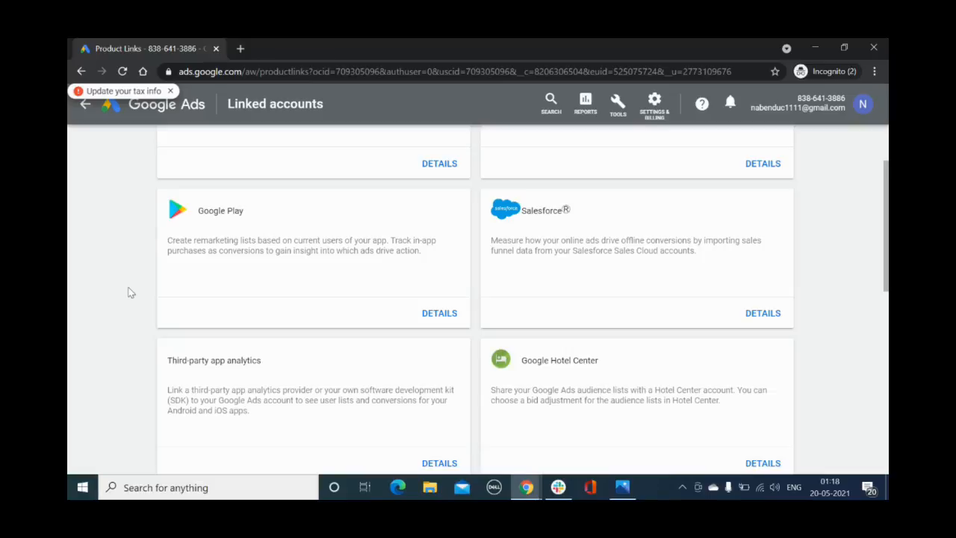
{"action": "scroll", "coordinate": [129, 292], "scroll_direction": "down", "scroll_amount": 4}
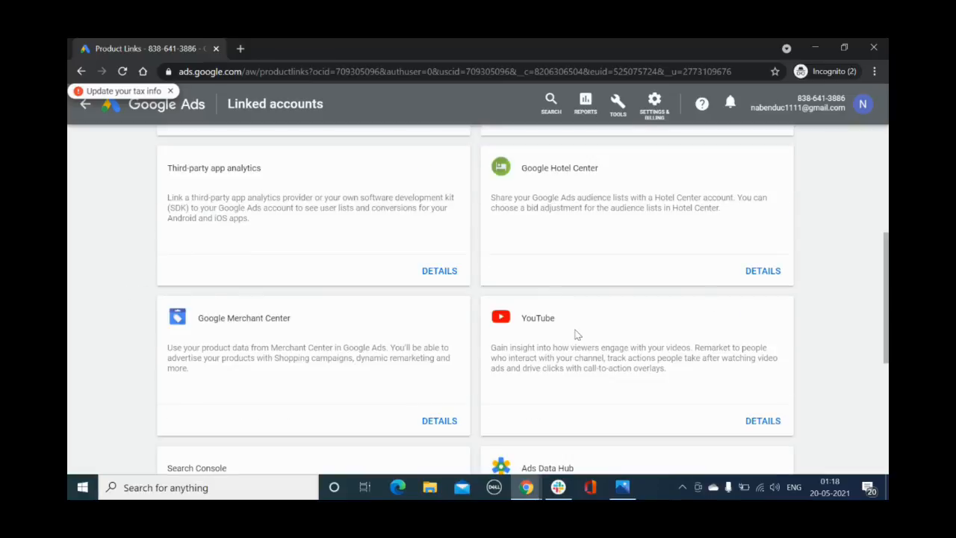
{"action": "scroll", "coordinate": [578, 334], "scroll_direction": "down", "scroll_amount": 2}
{"action": "scroll", "coordinate": [179, 344], "scroll_direction": "up", "scroll_amount": 8}
{"action": "scroll", "coordinate": [171, 343], "scroll_direction": "down", "scroll_amount": 12}
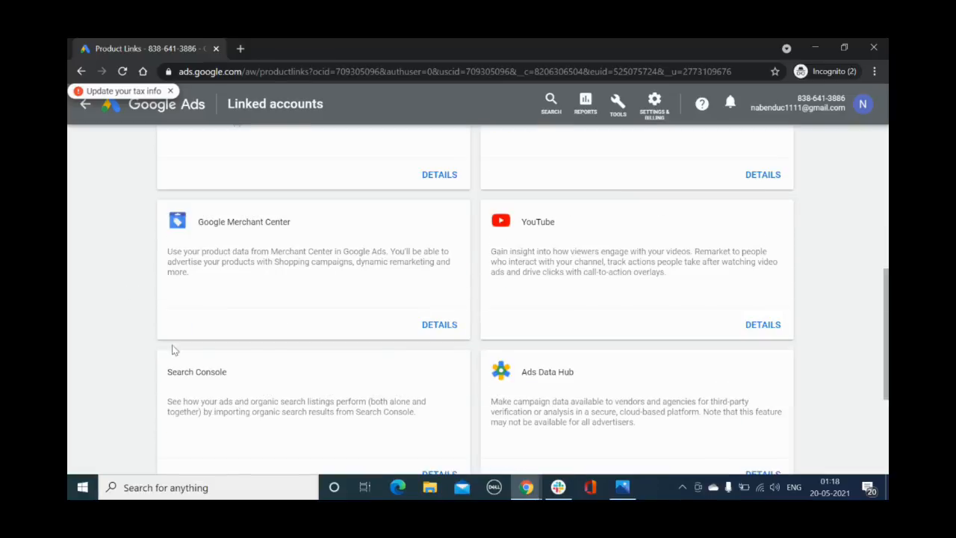
{"action": "scroll", "coordinate": [180, 306], "scroll_direction": "up", "scroll_amount": 2}
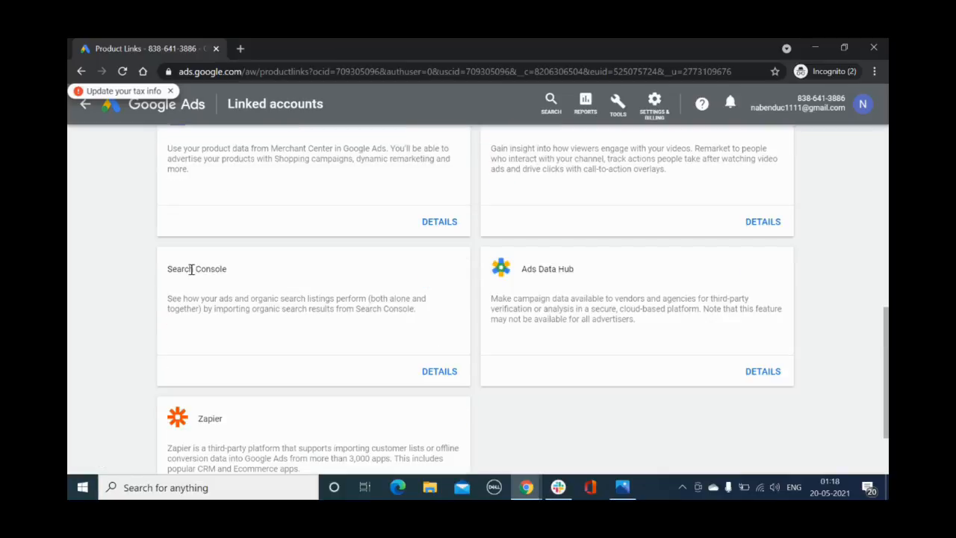
{"action": "scroll", "coordinate": [117, 299], "scroll_direction": "up", "scroll_amount": 8}
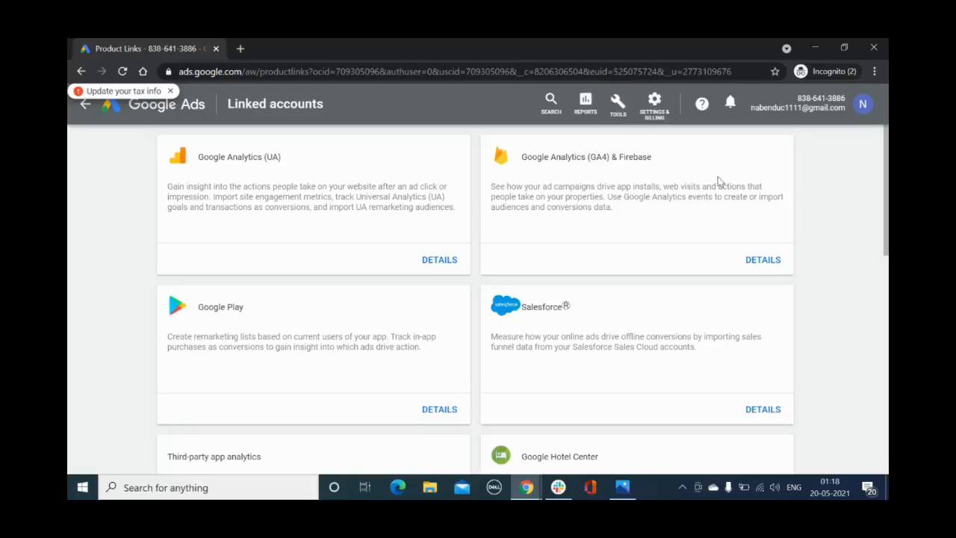
Look over the tool categories and the entries under More Tools
{"action": "left_click", "coordinate": [618, 105]}
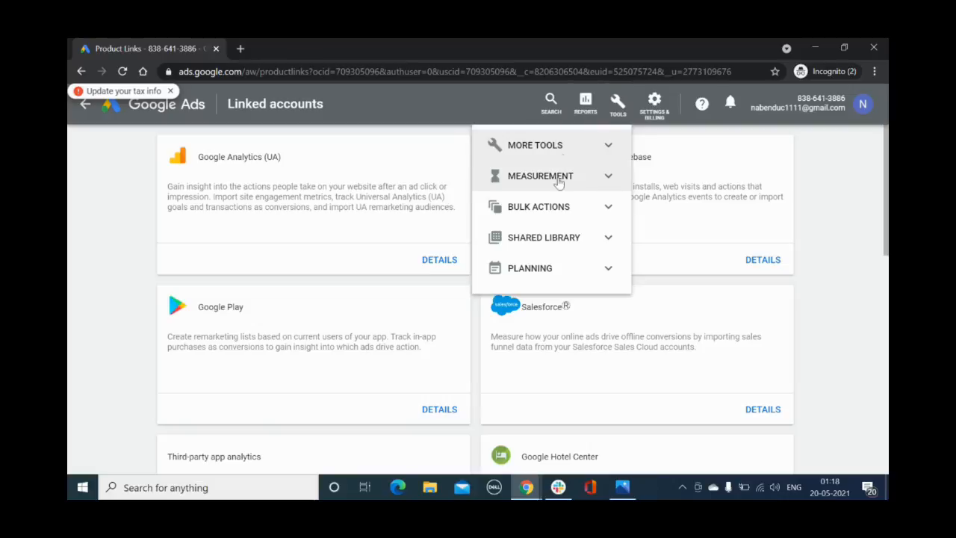
{"action": "left_click", "coordinate": [841, 220]}
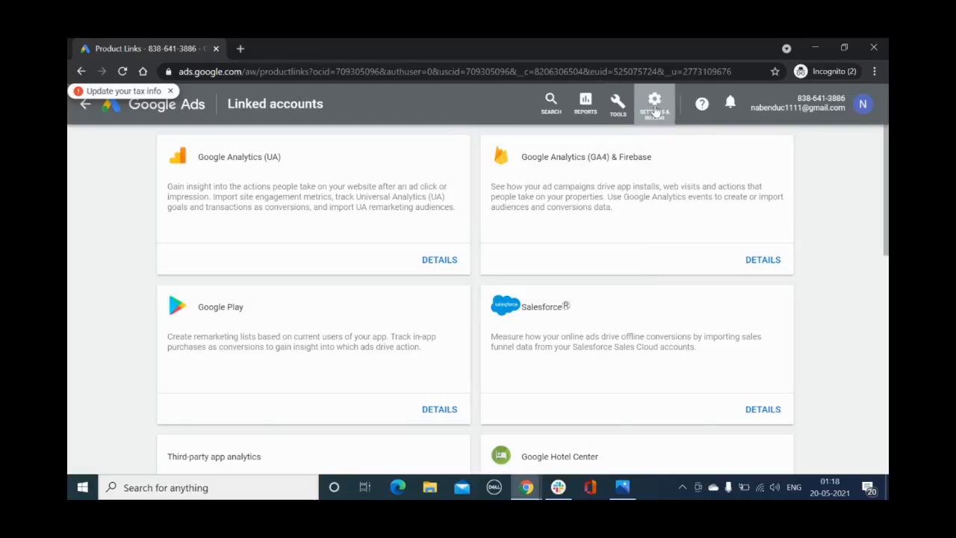
{"action": "left_click", "coordinate": [655, 110]}
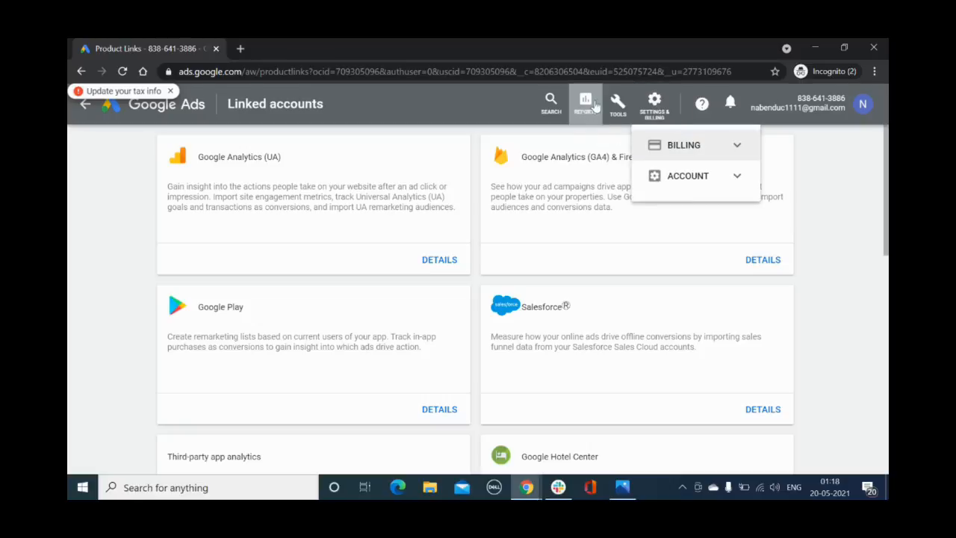
{"action": "left_click", "coordinate": [617, 106]}
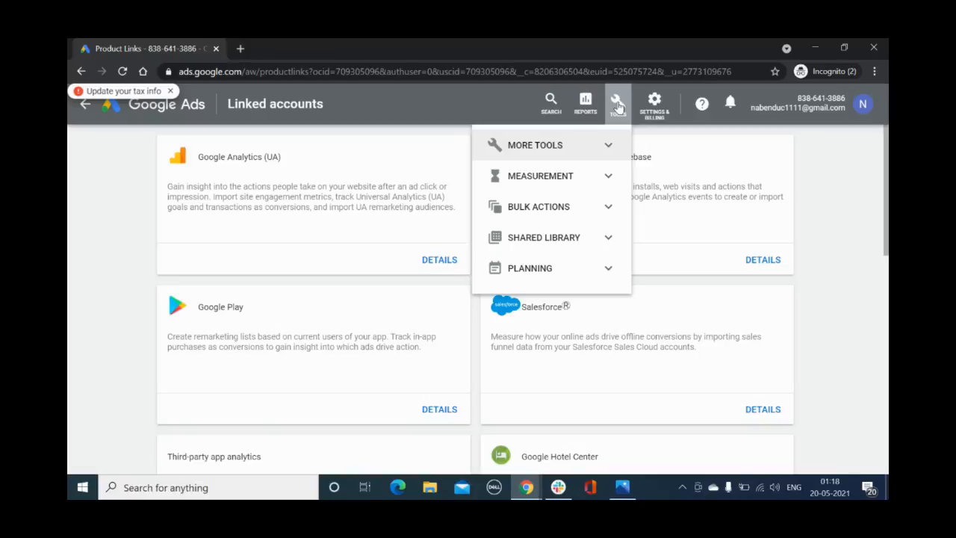
{"action": "left_click", "coordinate": [609, 145]}
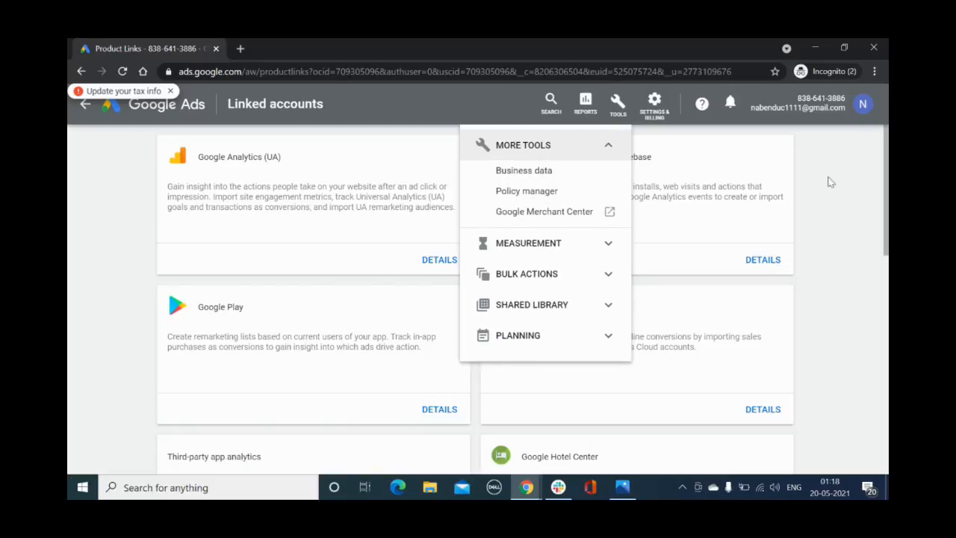
{"action": "left_click", "coordinate": [734, 161]}
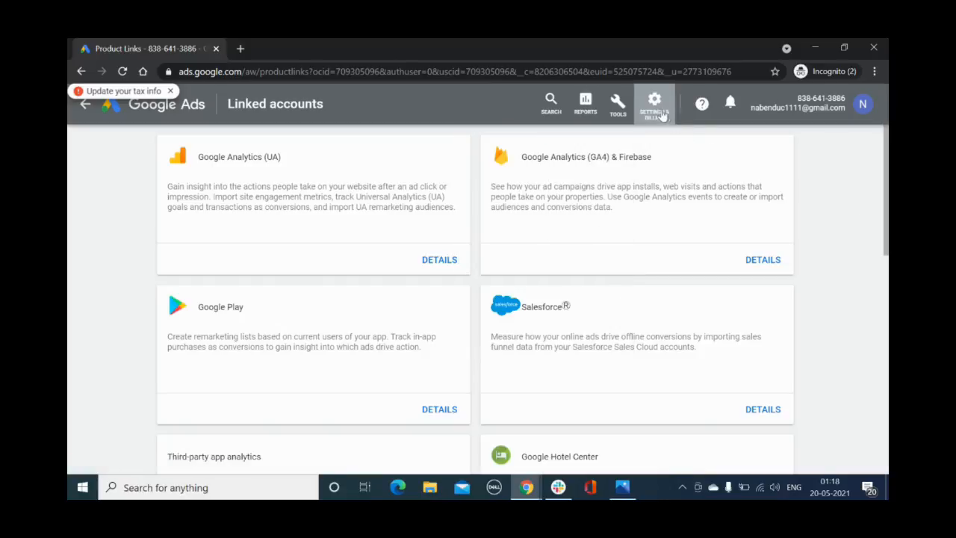
Look over the account options and the billing options in the account's settings
{"action": "left_click", "coordinate": [655, 103]}
{"action": "left_click", "coordinate": [738, 179]}
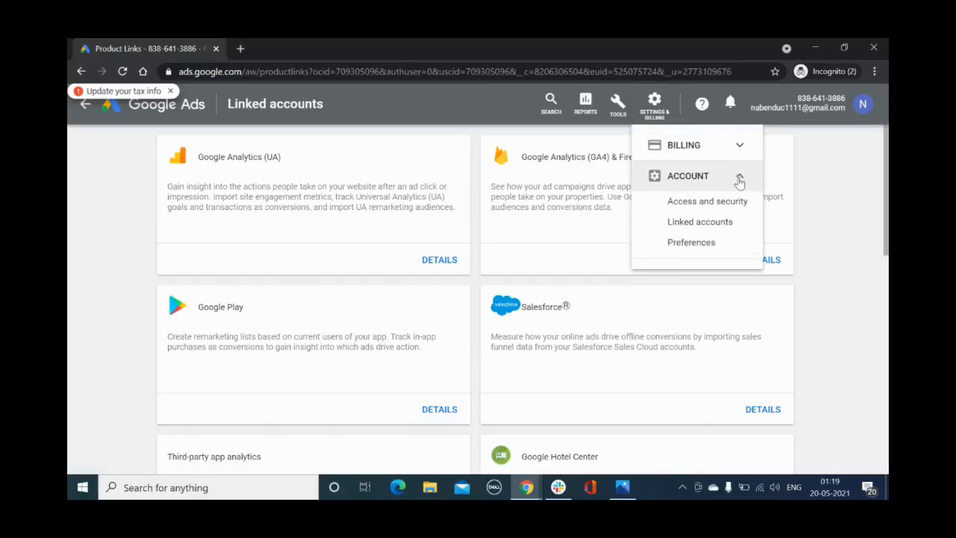
{"action": "left_click", "coordinate": [739, 146]}
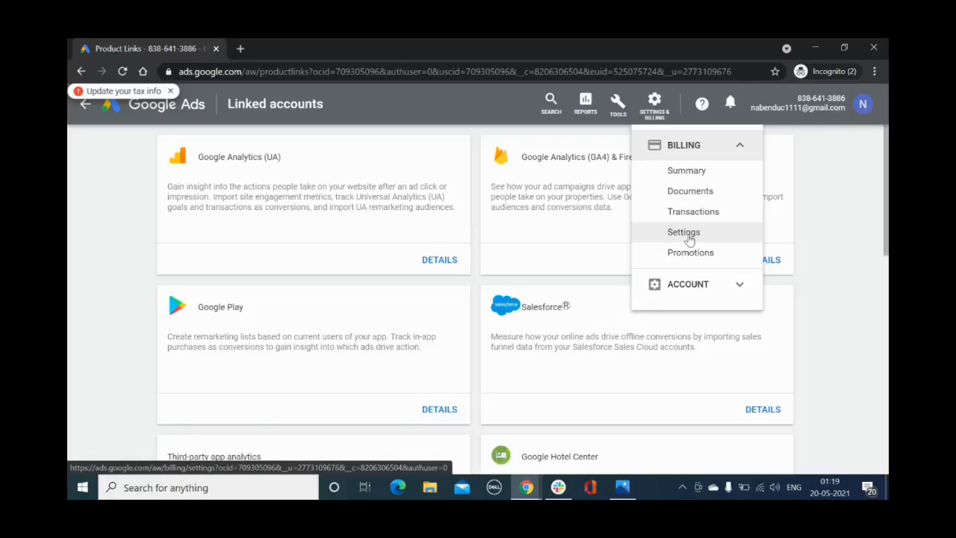
Look over the available planning tools, then close the open lists
{"action": "left_click", "coordinate": [618, 108]}
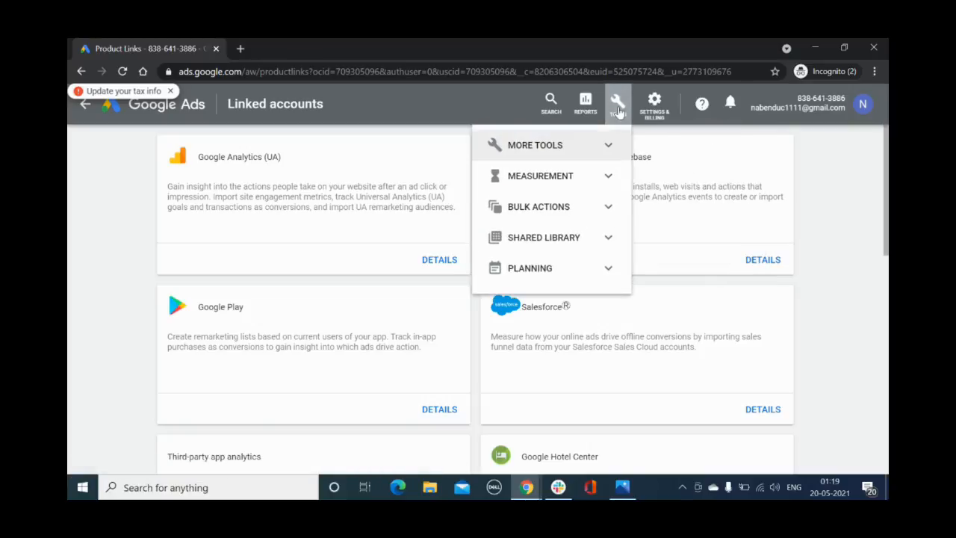
{"action": "left_click", "coordinate": [609, 269]}
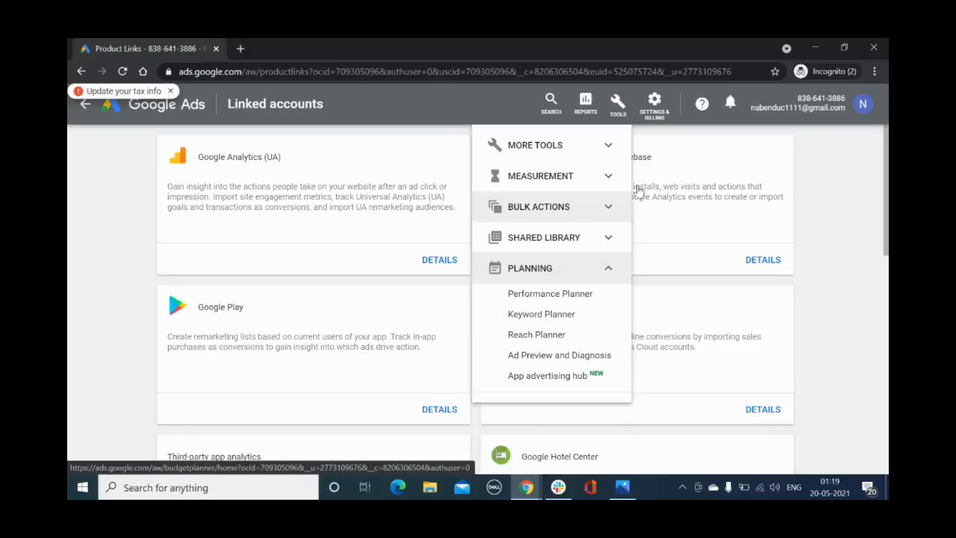
{"action": "left_click", "coordinate": [830, 216]}
{"action": "left_click", "coordinate": [659, 115]}
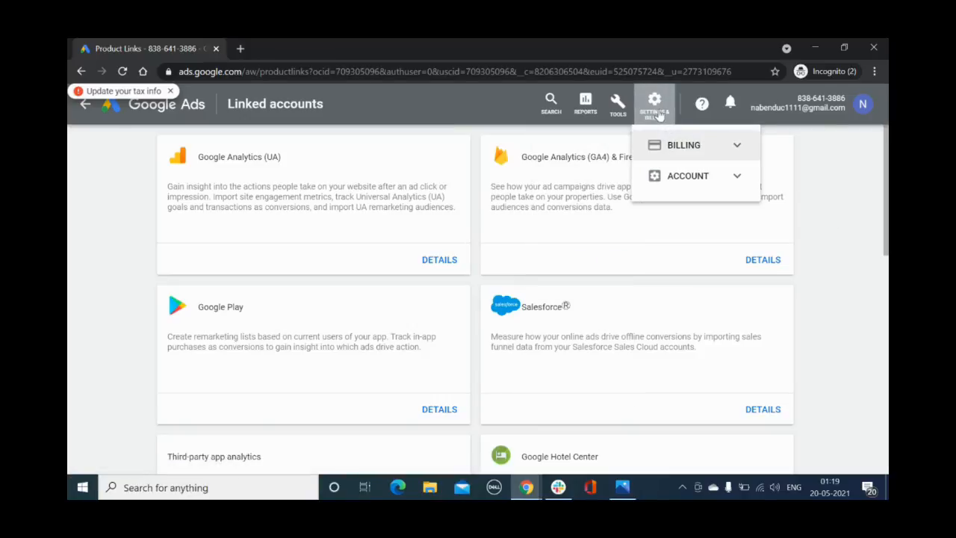
{"action": "left_click", "coordinate": [844, 229]}
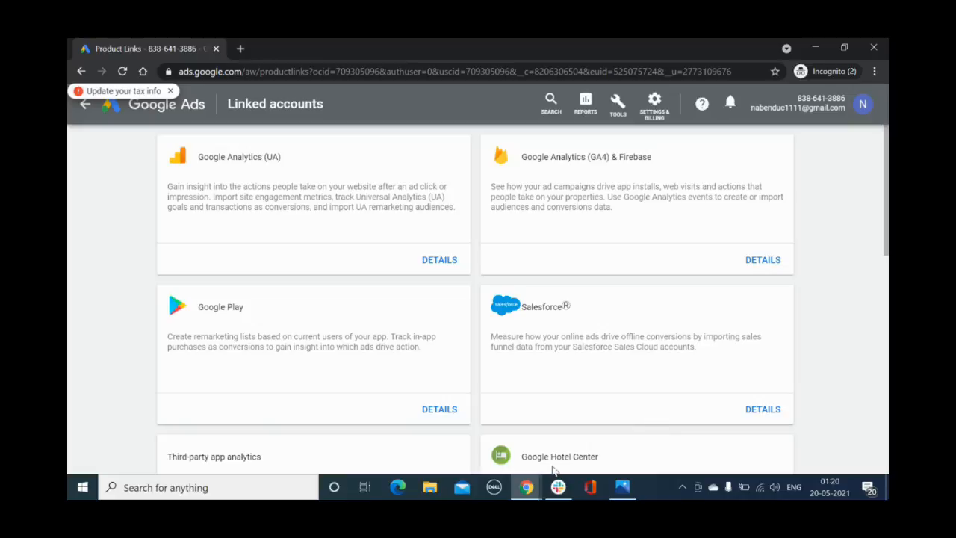
{"action": "mouse_move", "coordinate": [532, 489]}
{"action": "left_click", "coordinate": [344, 432]}
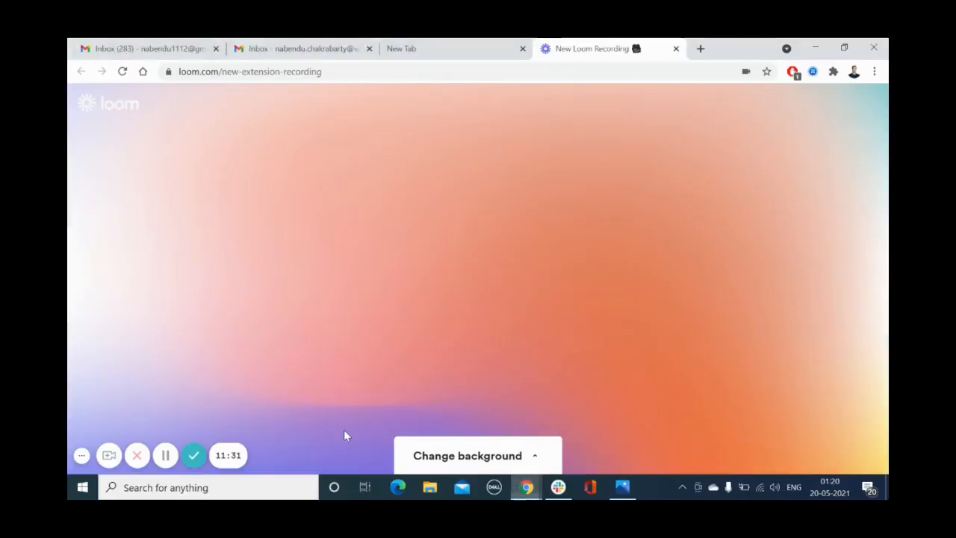